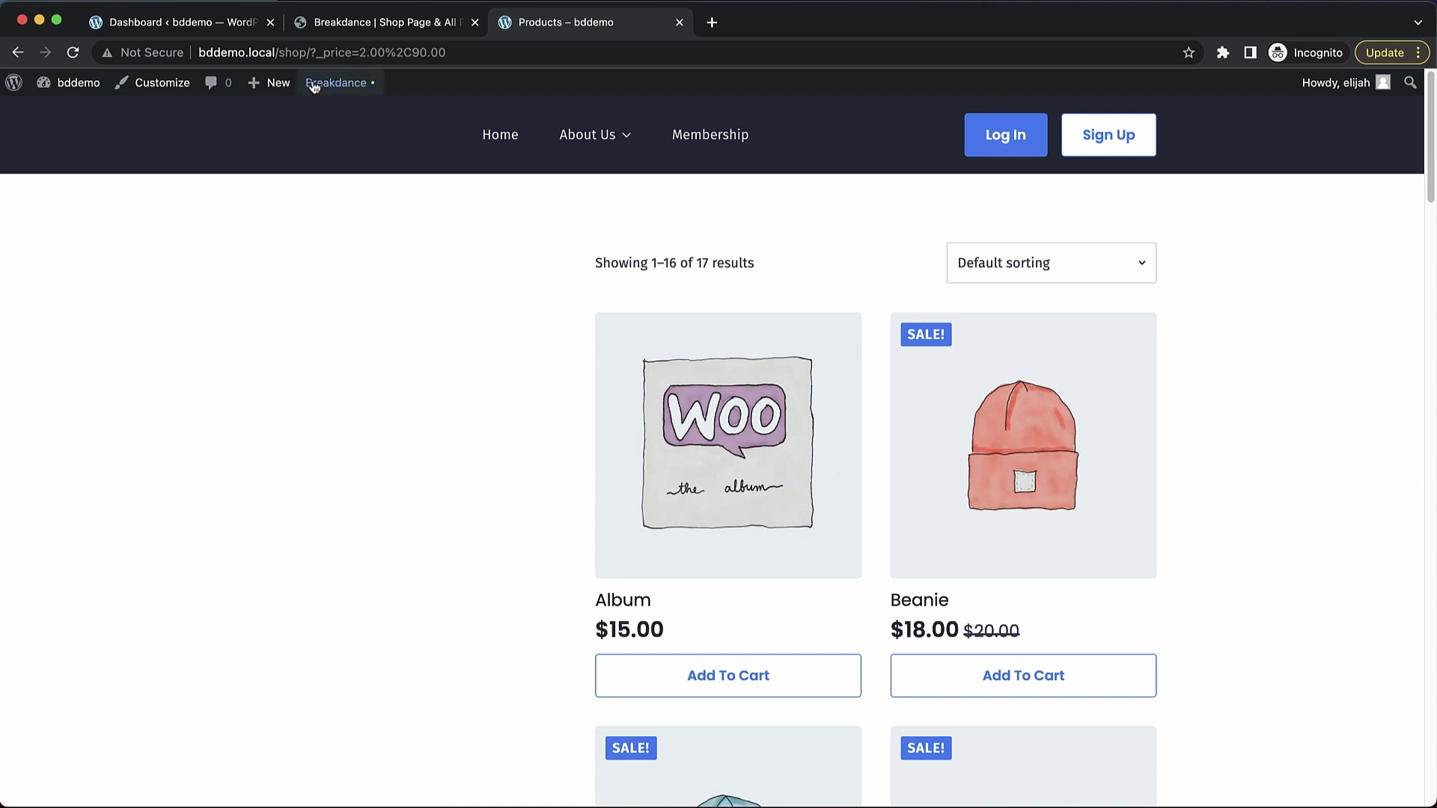
- Create a new FacetWP facet named Price, a Slider type sourced from product Price
click(228, 28)
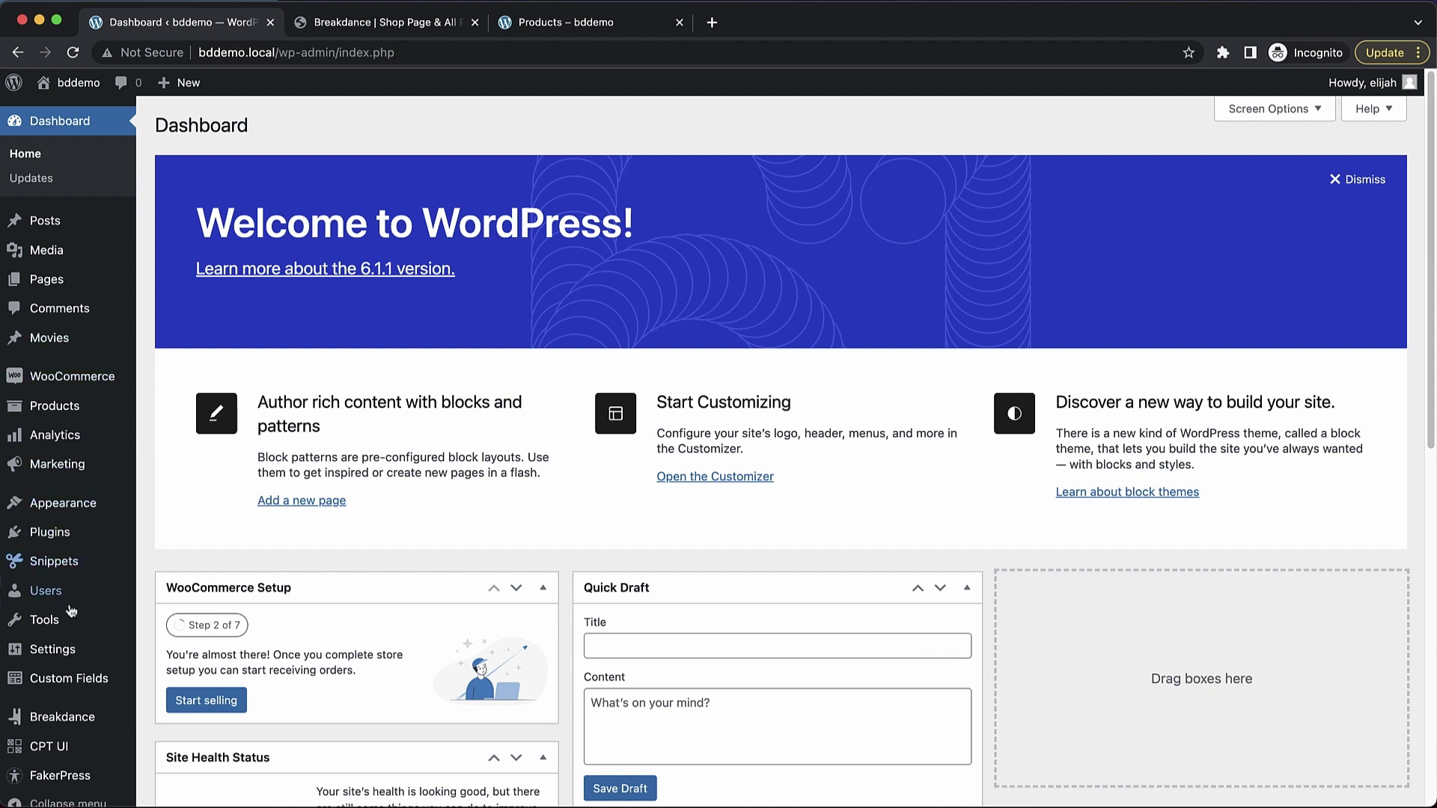
mouse_move(71, 649)
click(213, 756)
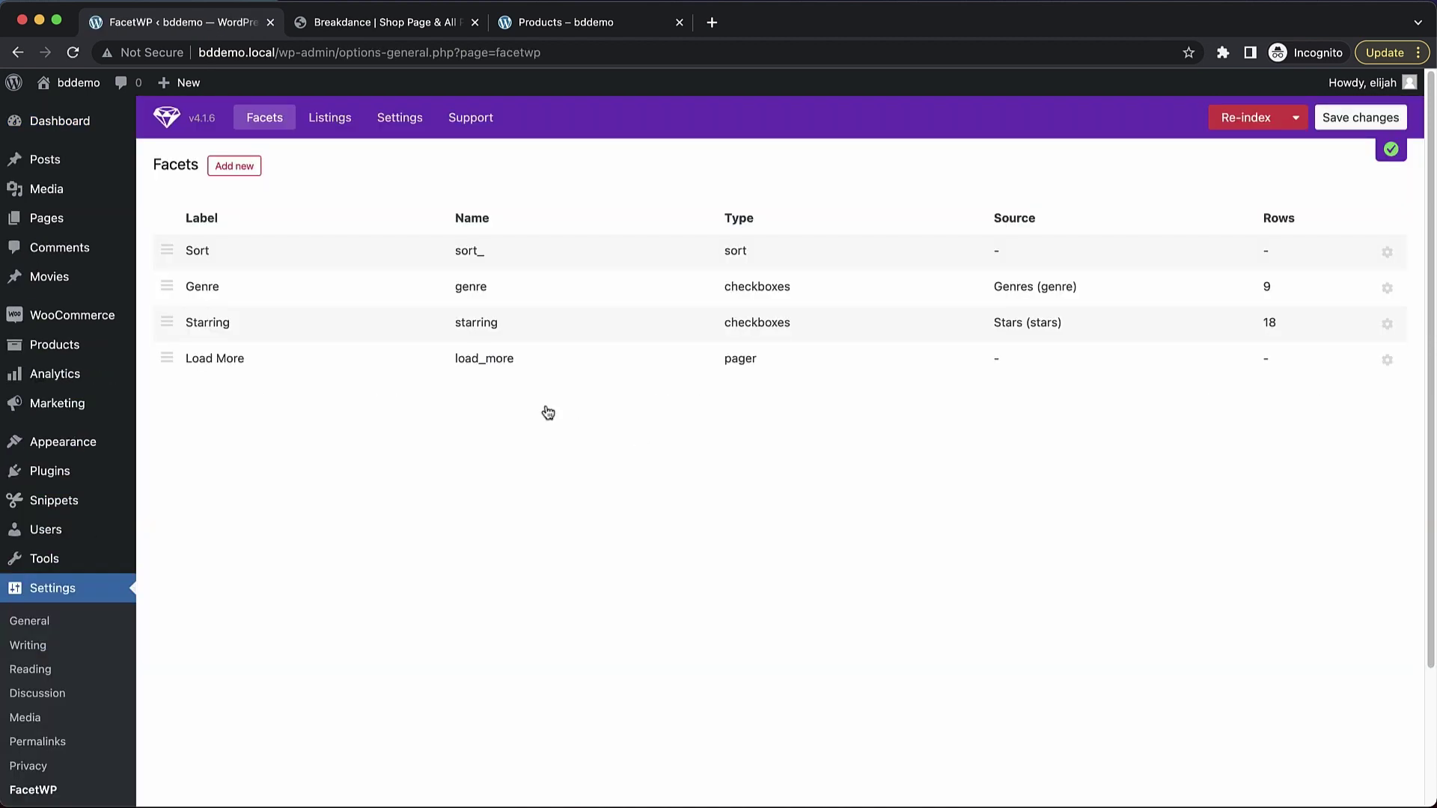
click(239, 168)
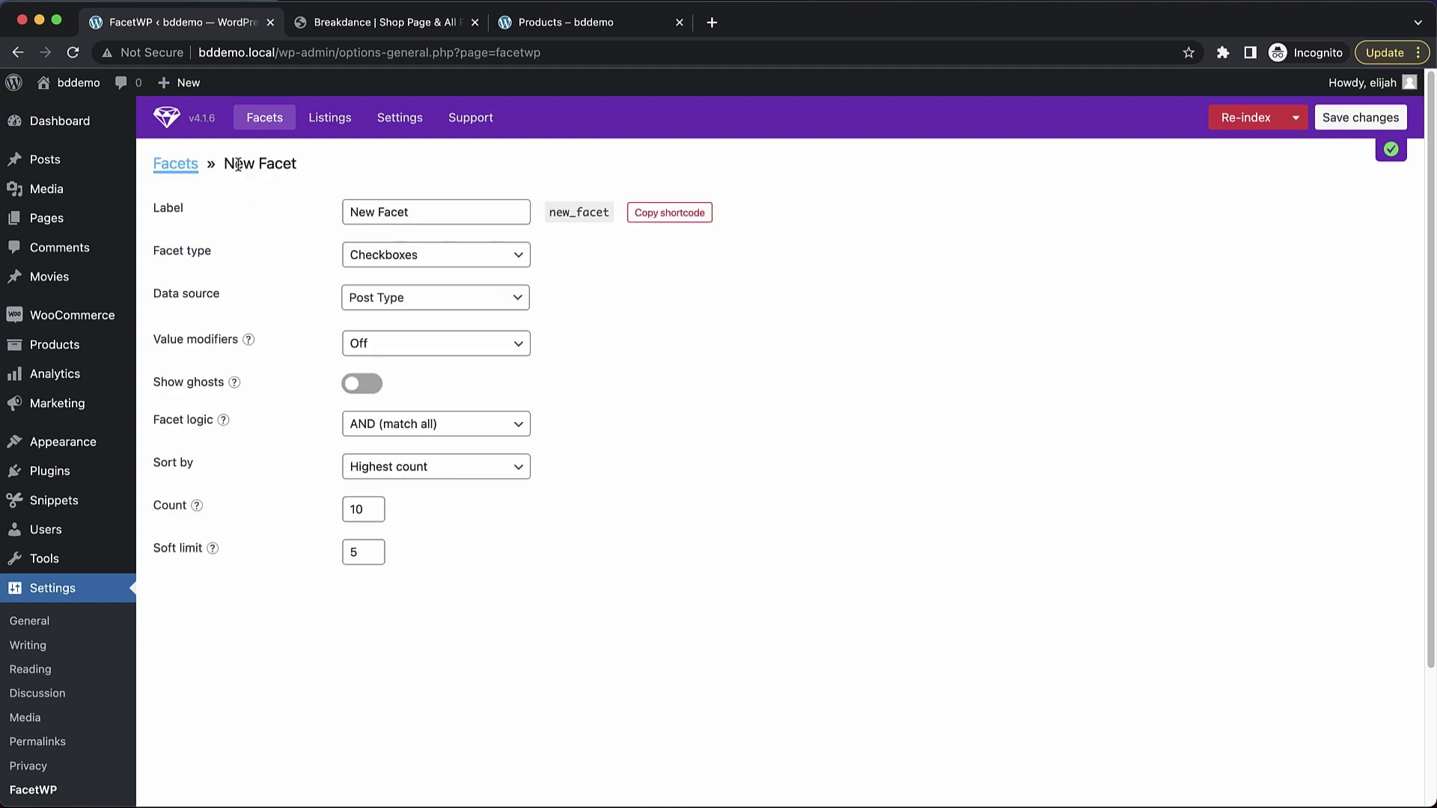
triple_click(441, 209)
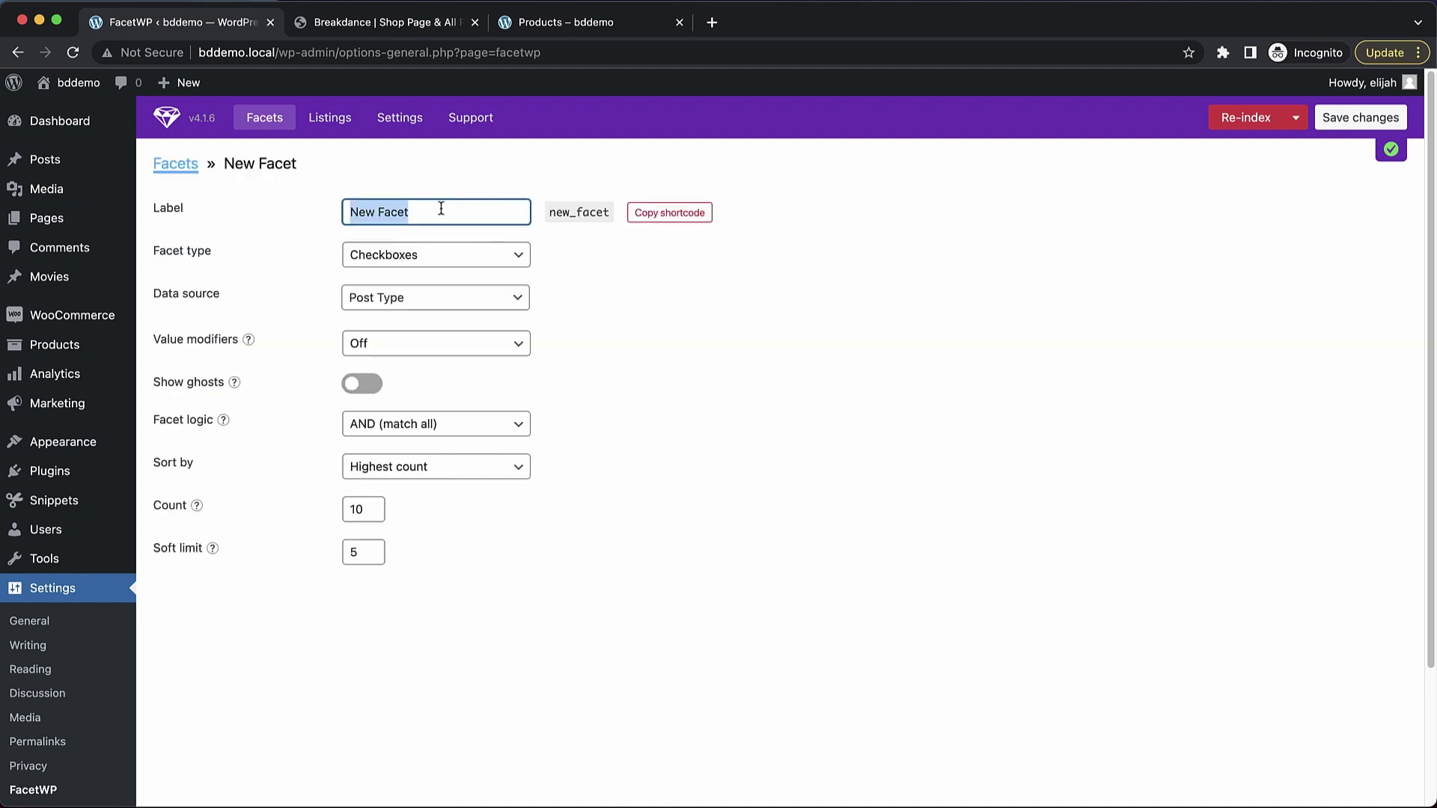
text(Price)
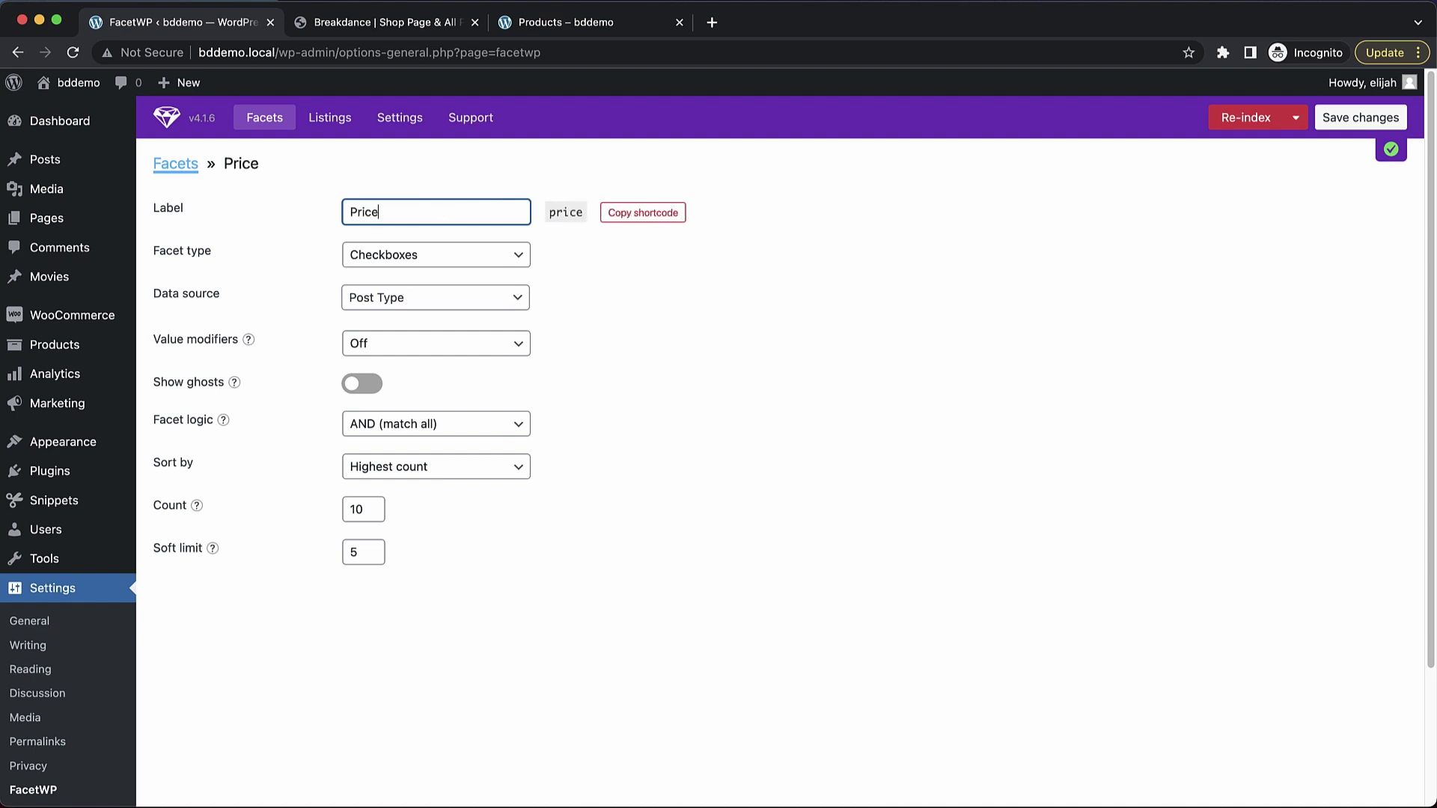
click(484, 258)
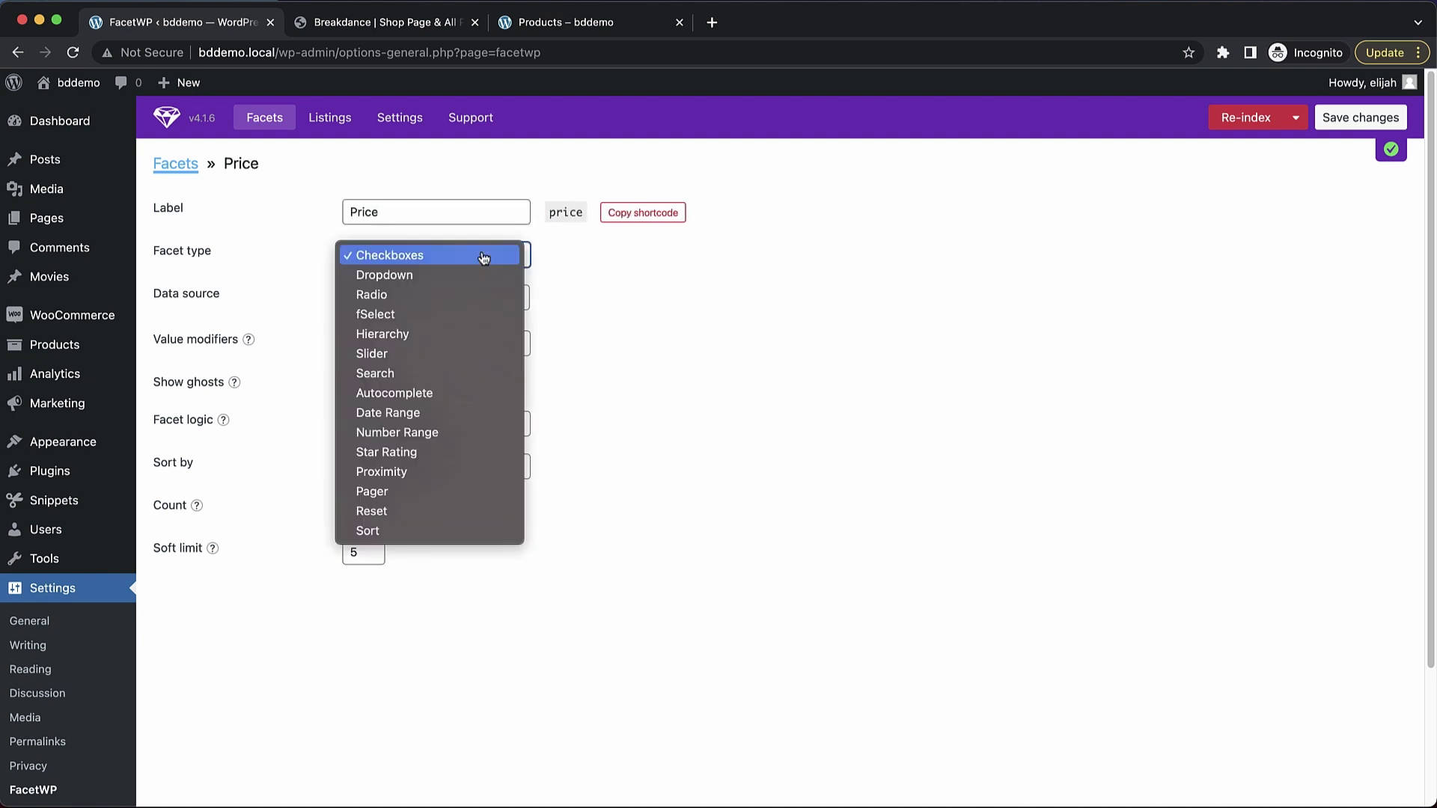
click(388, 352)
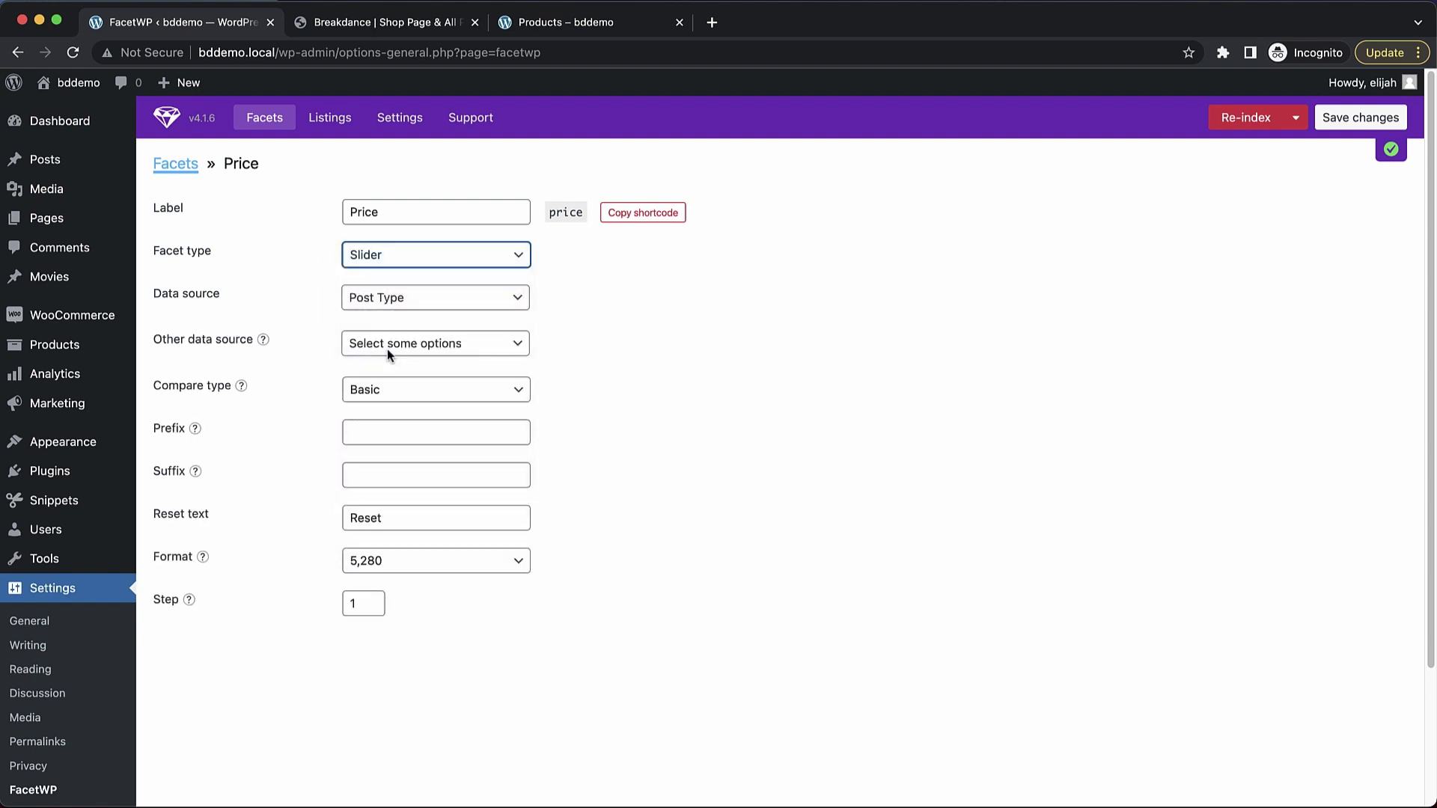
click(427, 301)
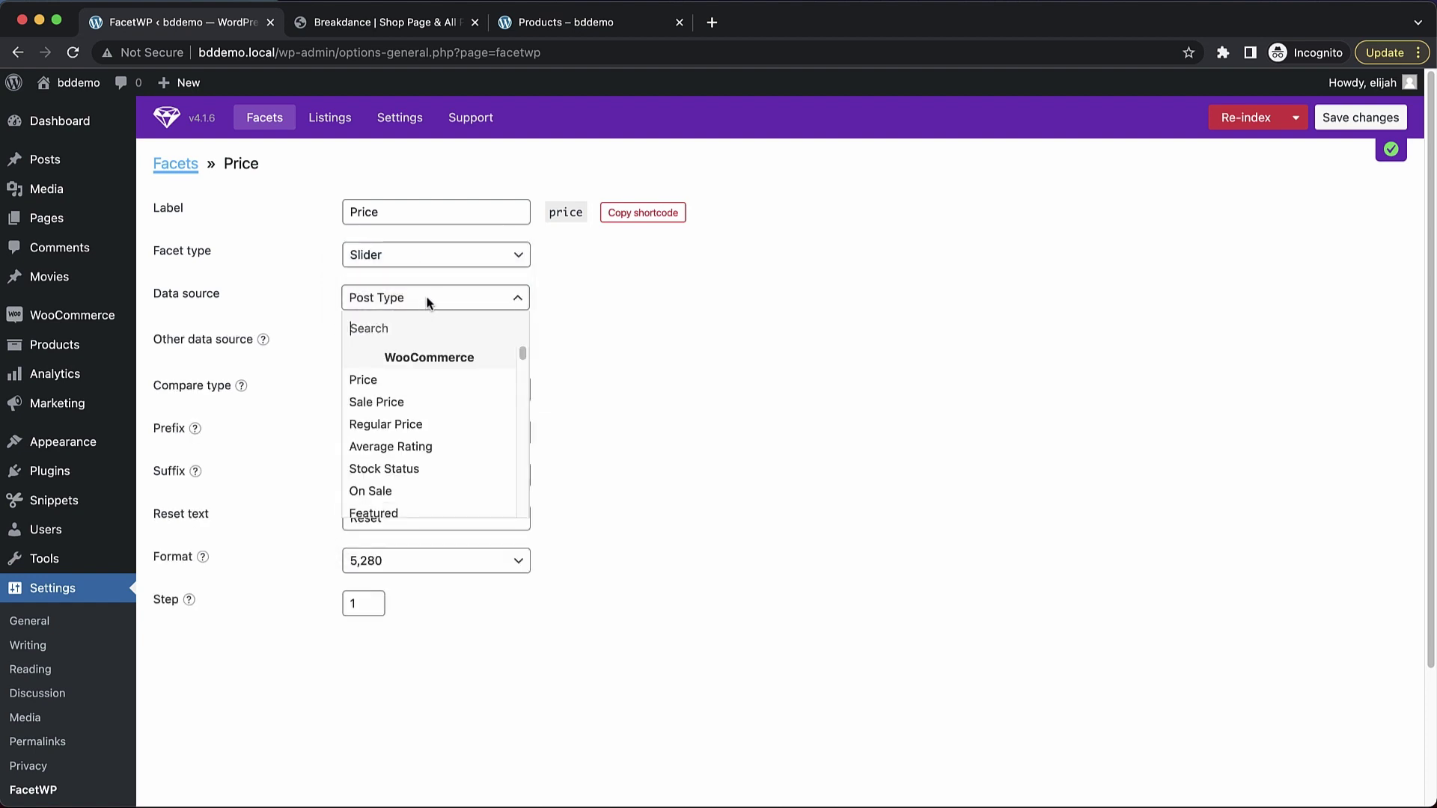
click(382, 379)
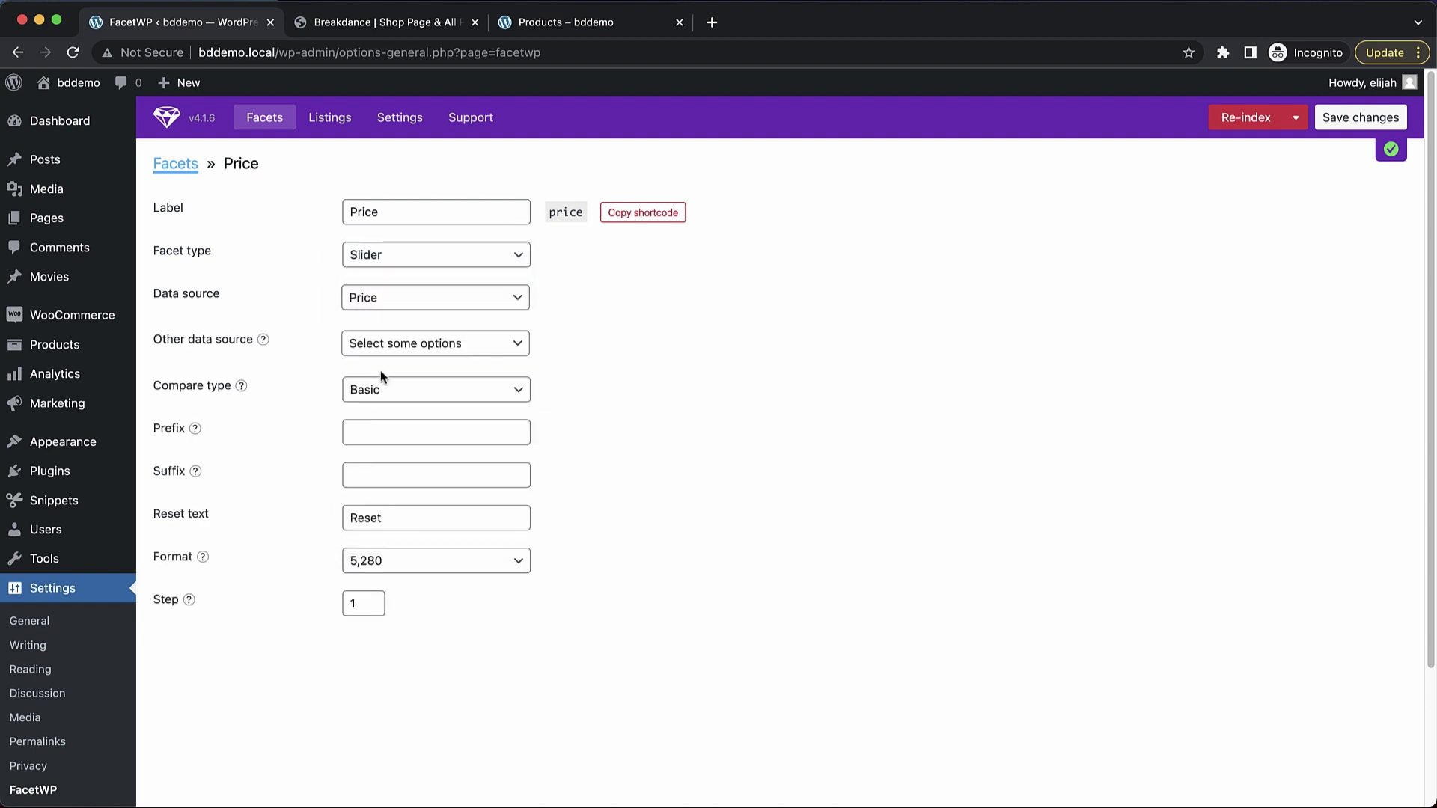
- Give the Price slider a $ prefix and 5,280.42 format, then save and re-index
click(392, 438)
text($)
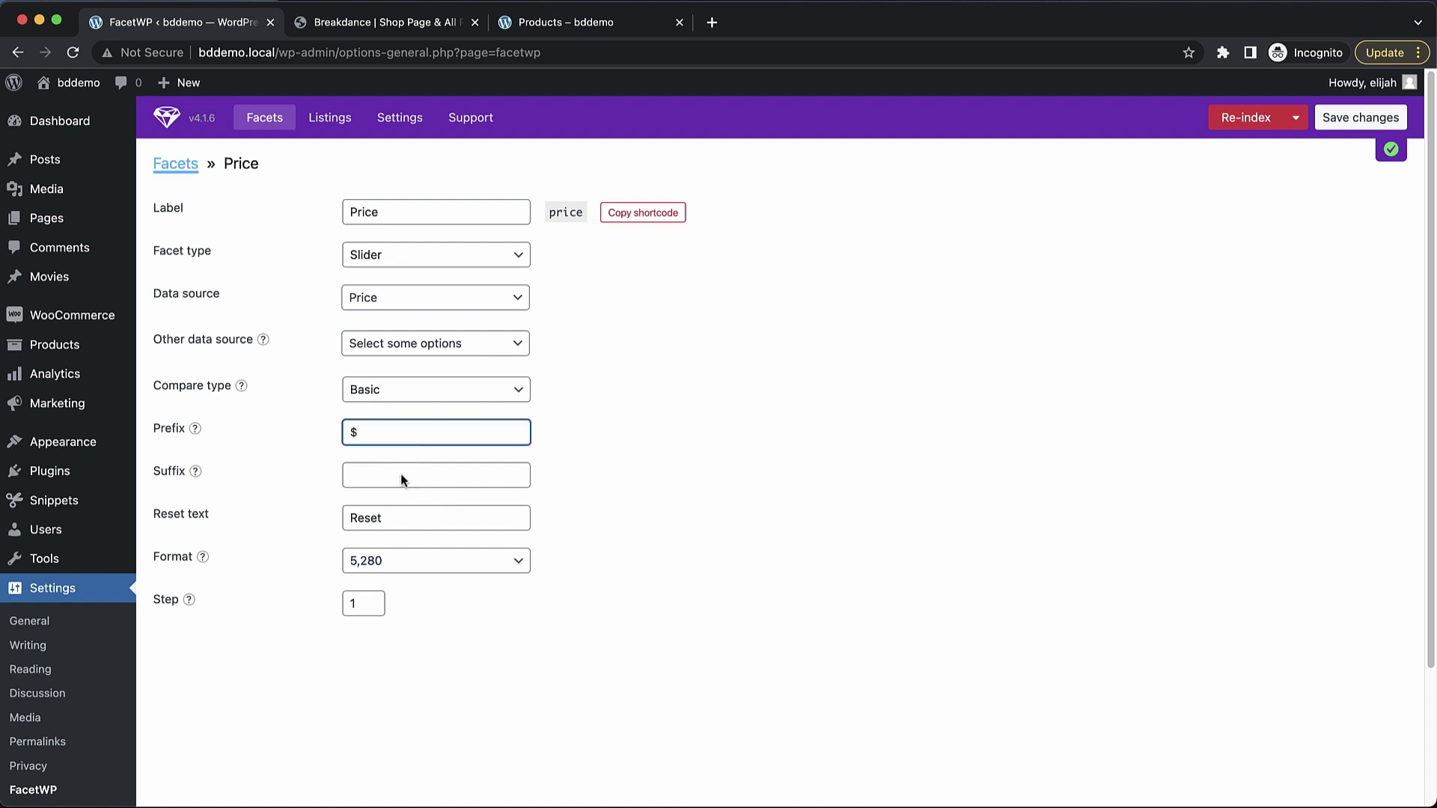
click(421, 561)
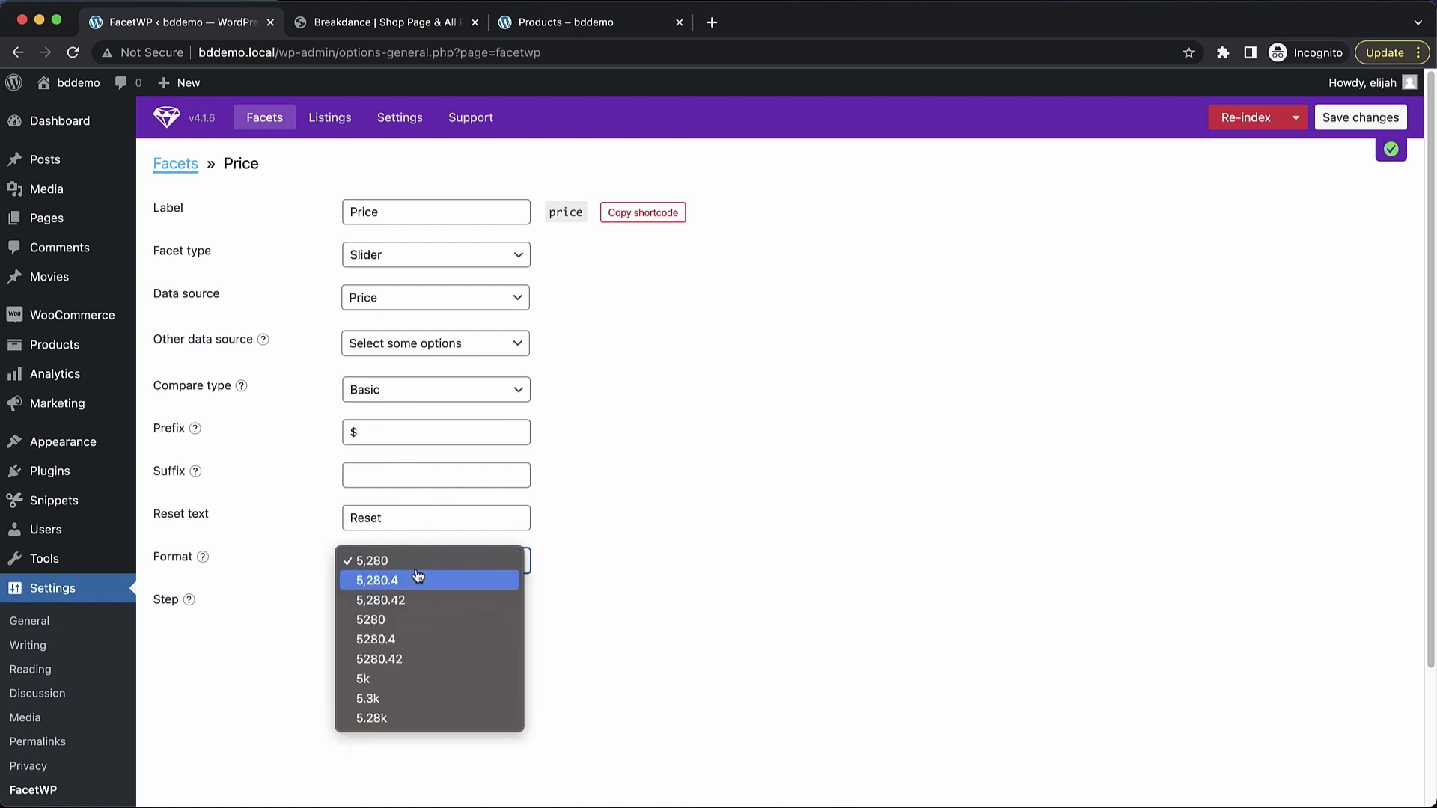
click(400, 600)
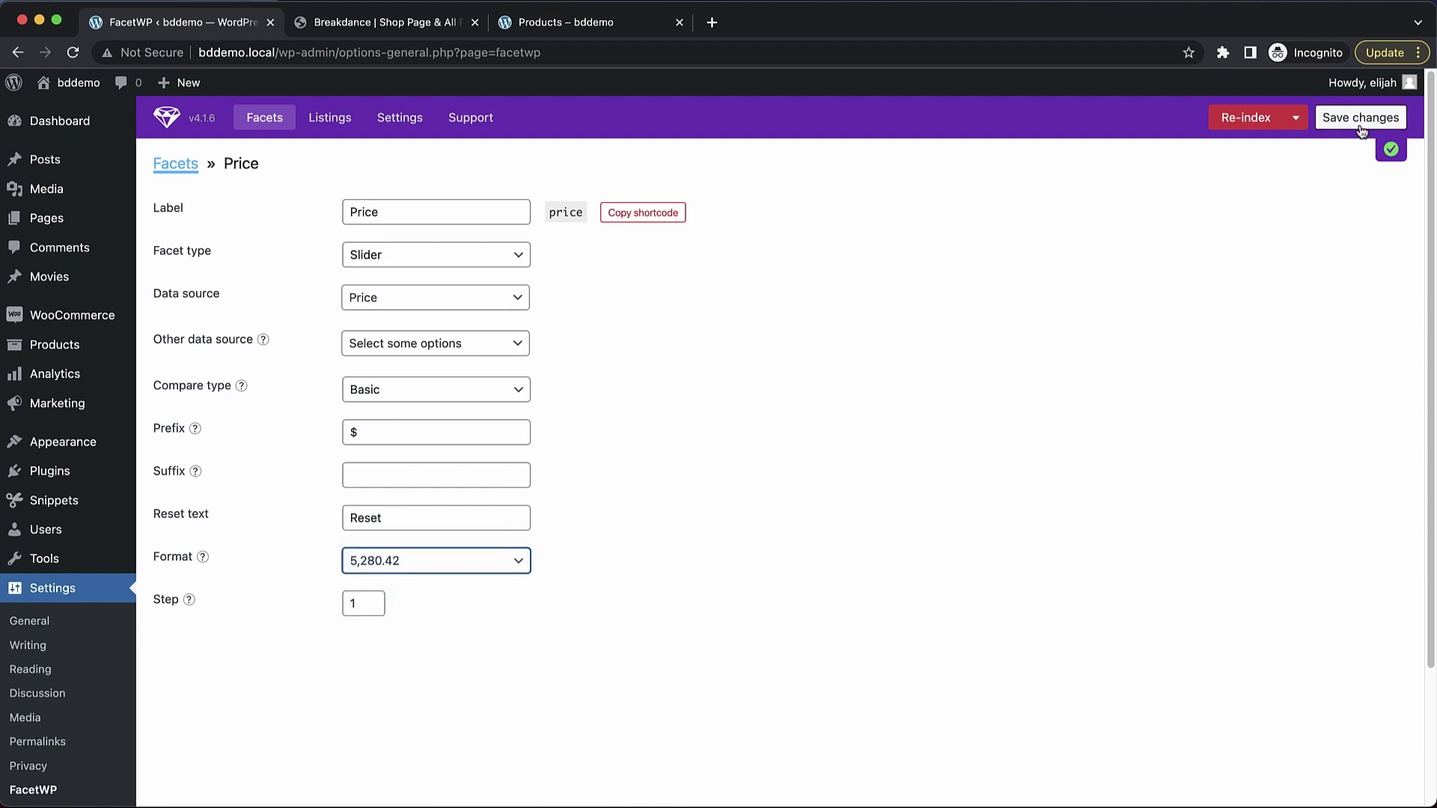
click(1361, 120)
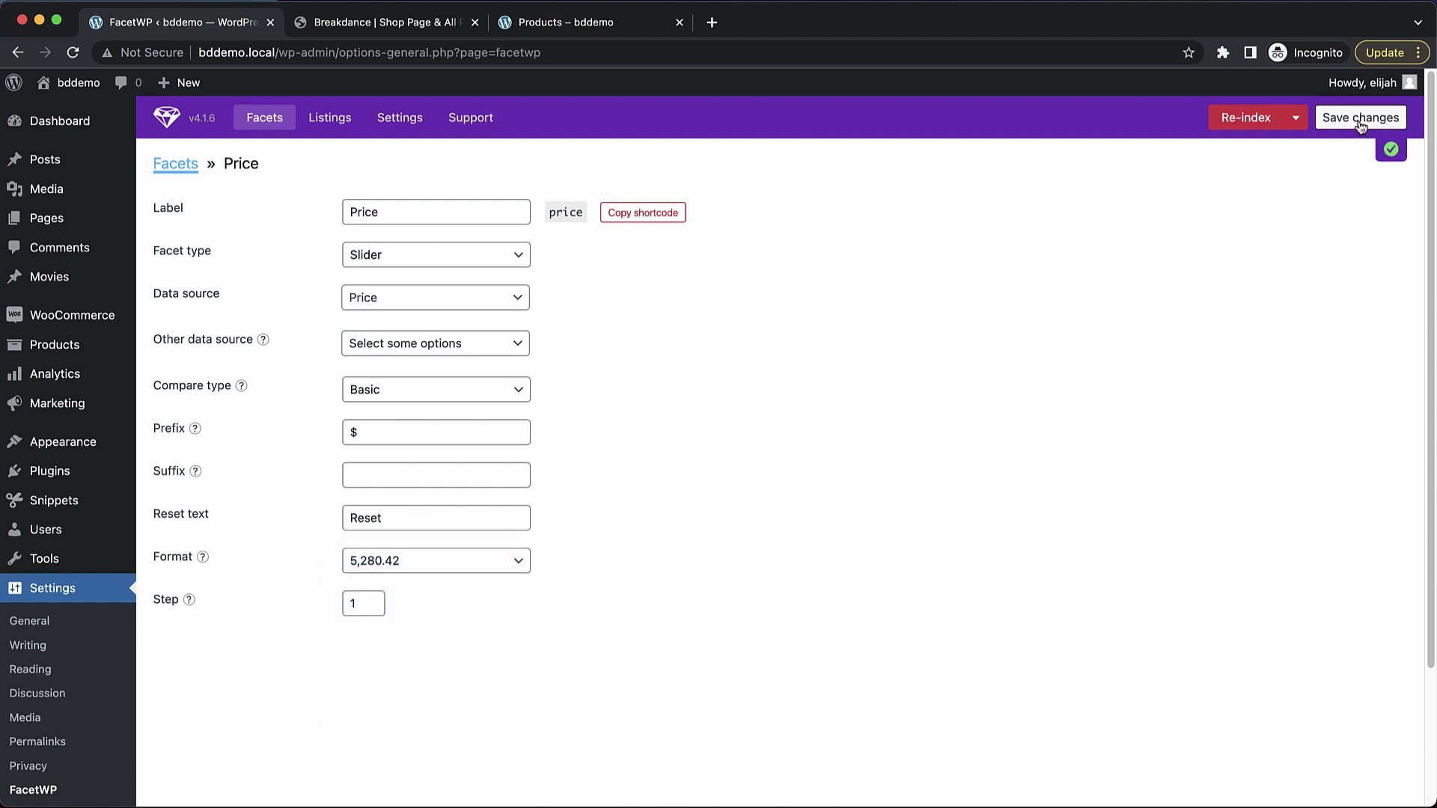
click(1246, 120)
- Add another facet named Category that draws on Product categories
click(185, 163)
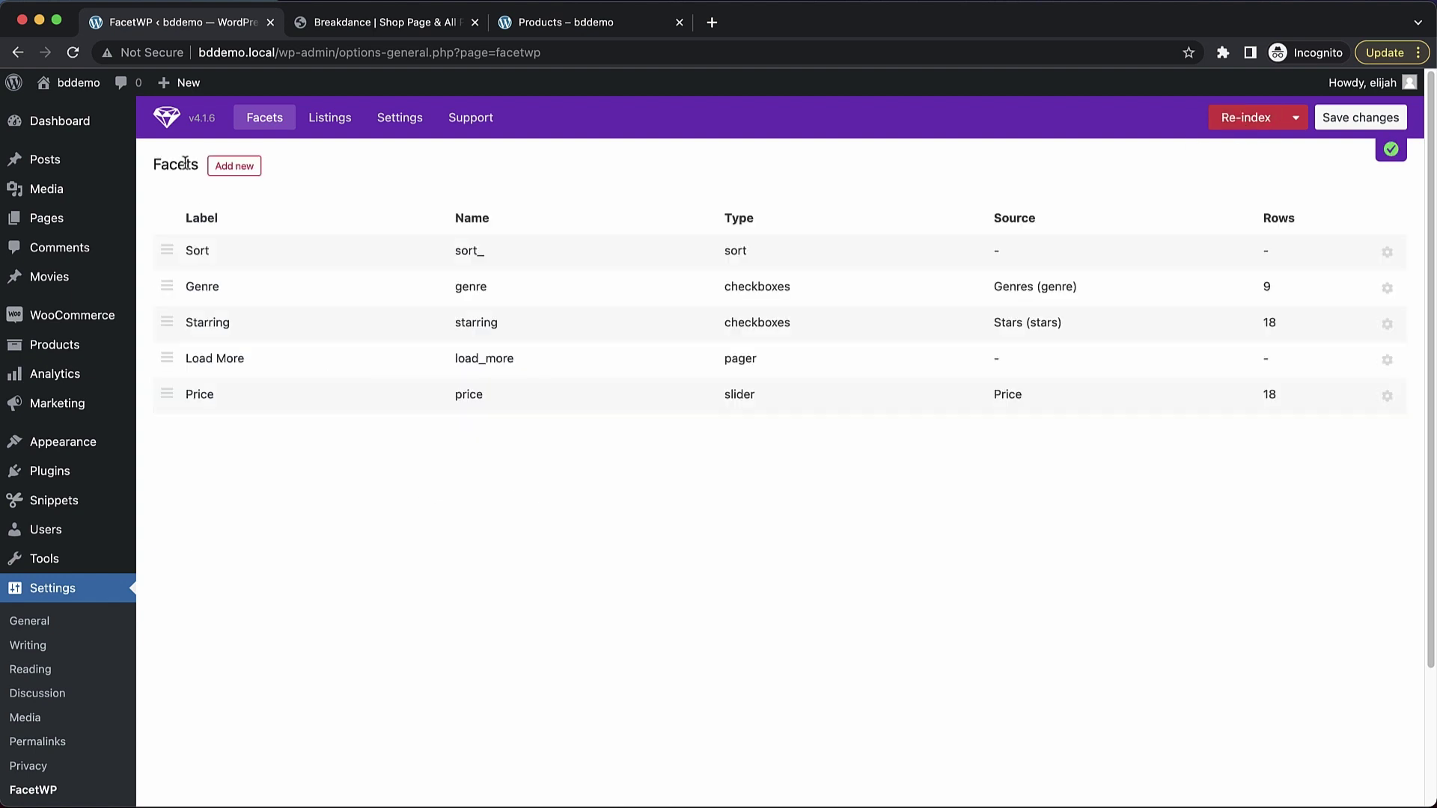
click(235, 170)
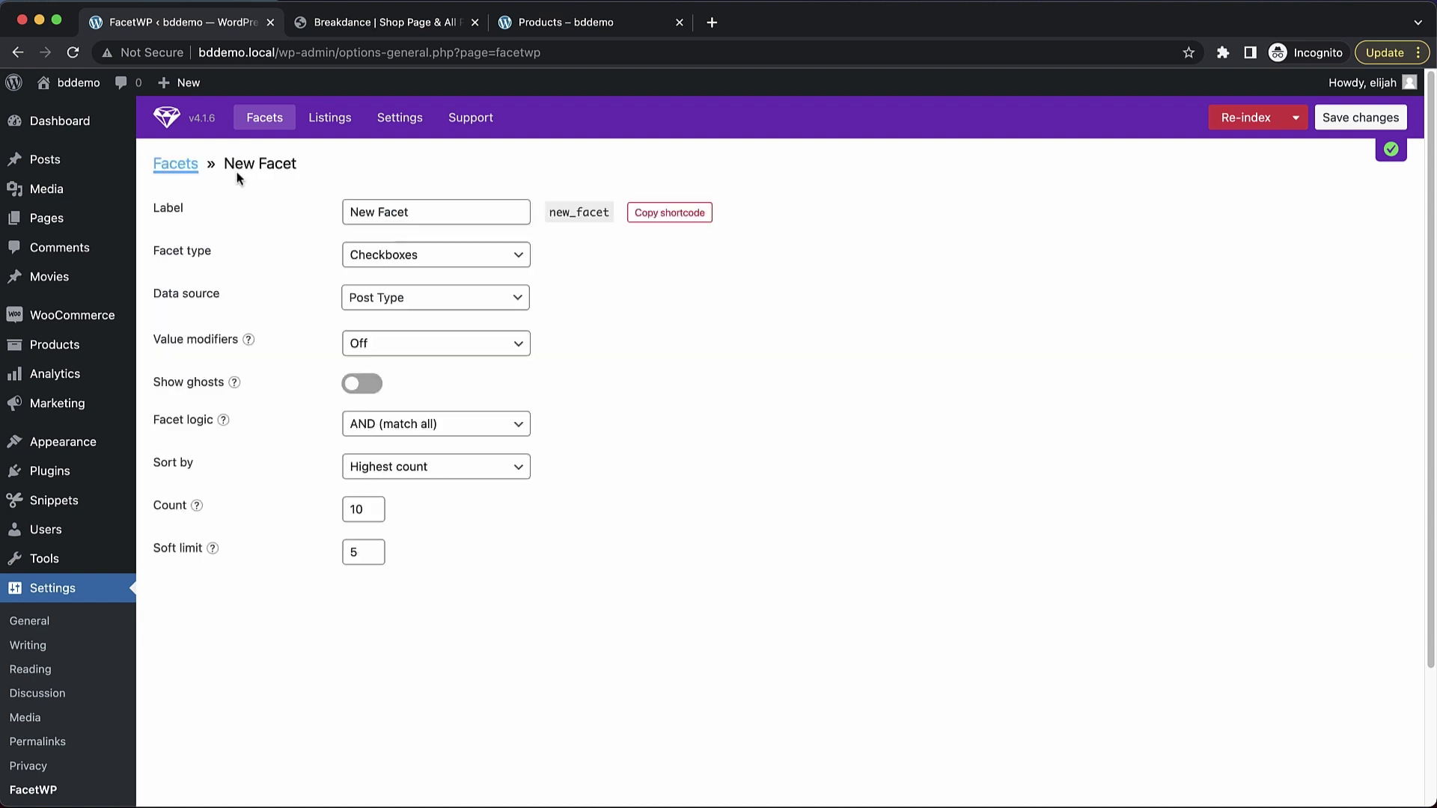
triple_click(378, 212)
text(Category)
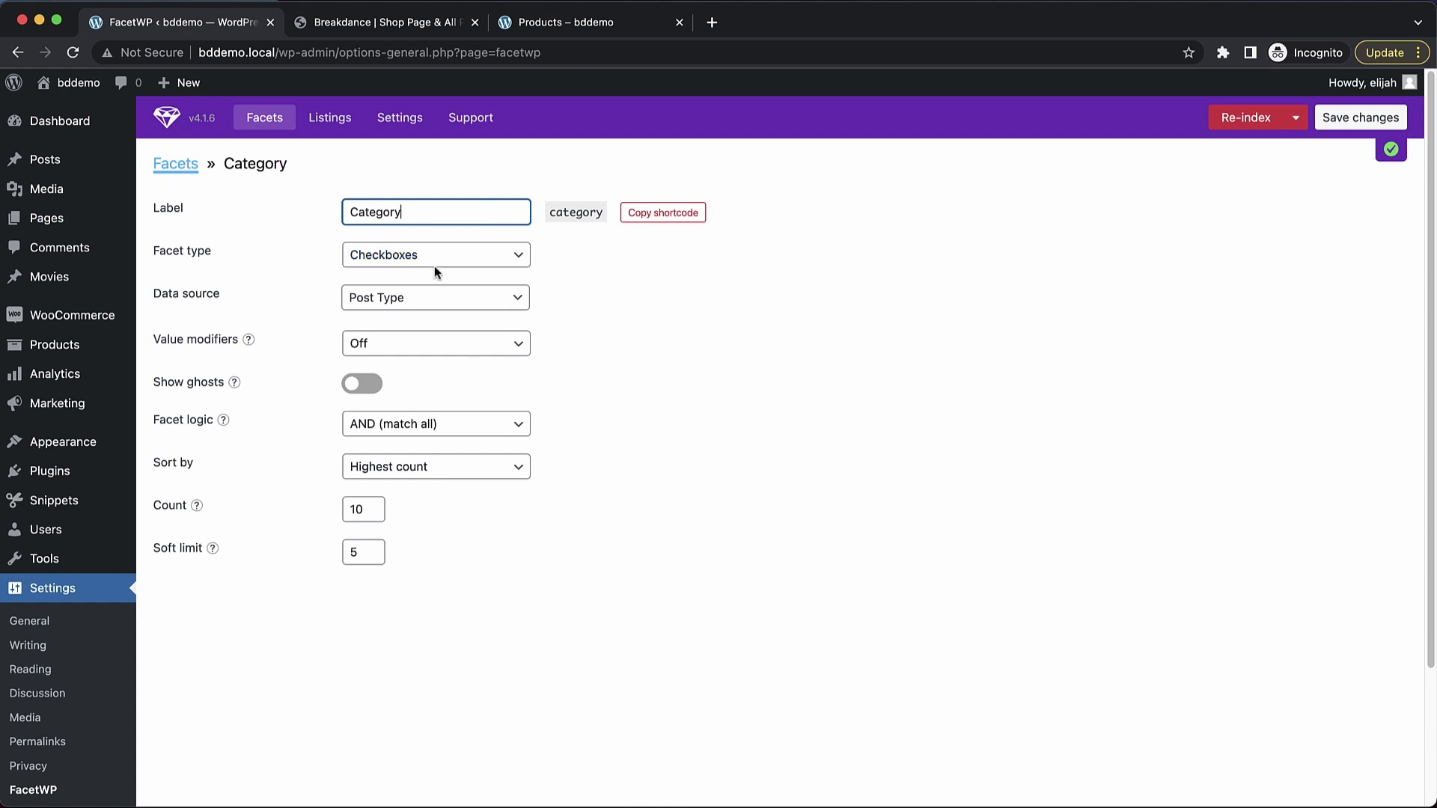
click(432, 299)
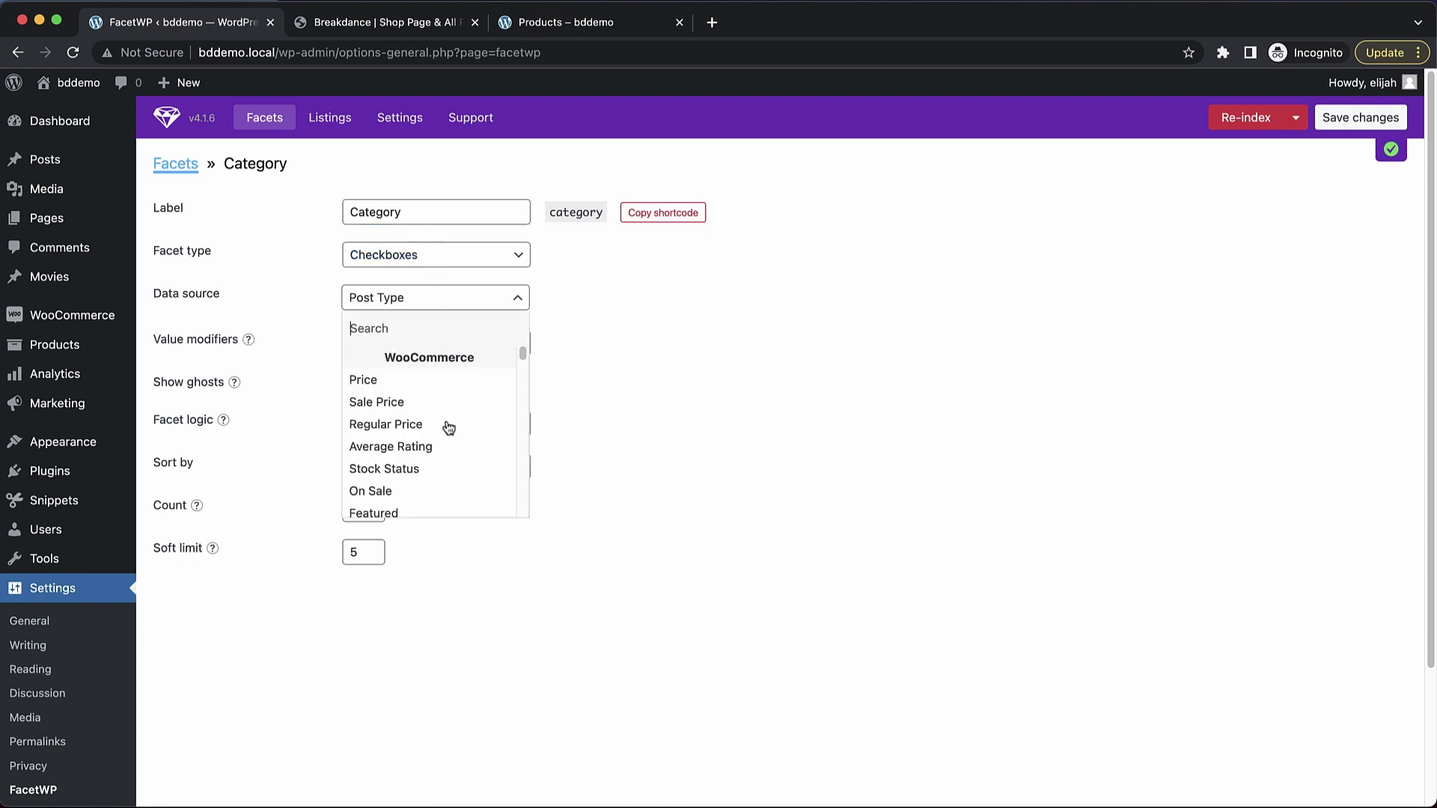
scroll(447, 427, down, 5)
scroll(448, 428, up, 5)
scroll(448, 427, down, 3)
click(423, 444)
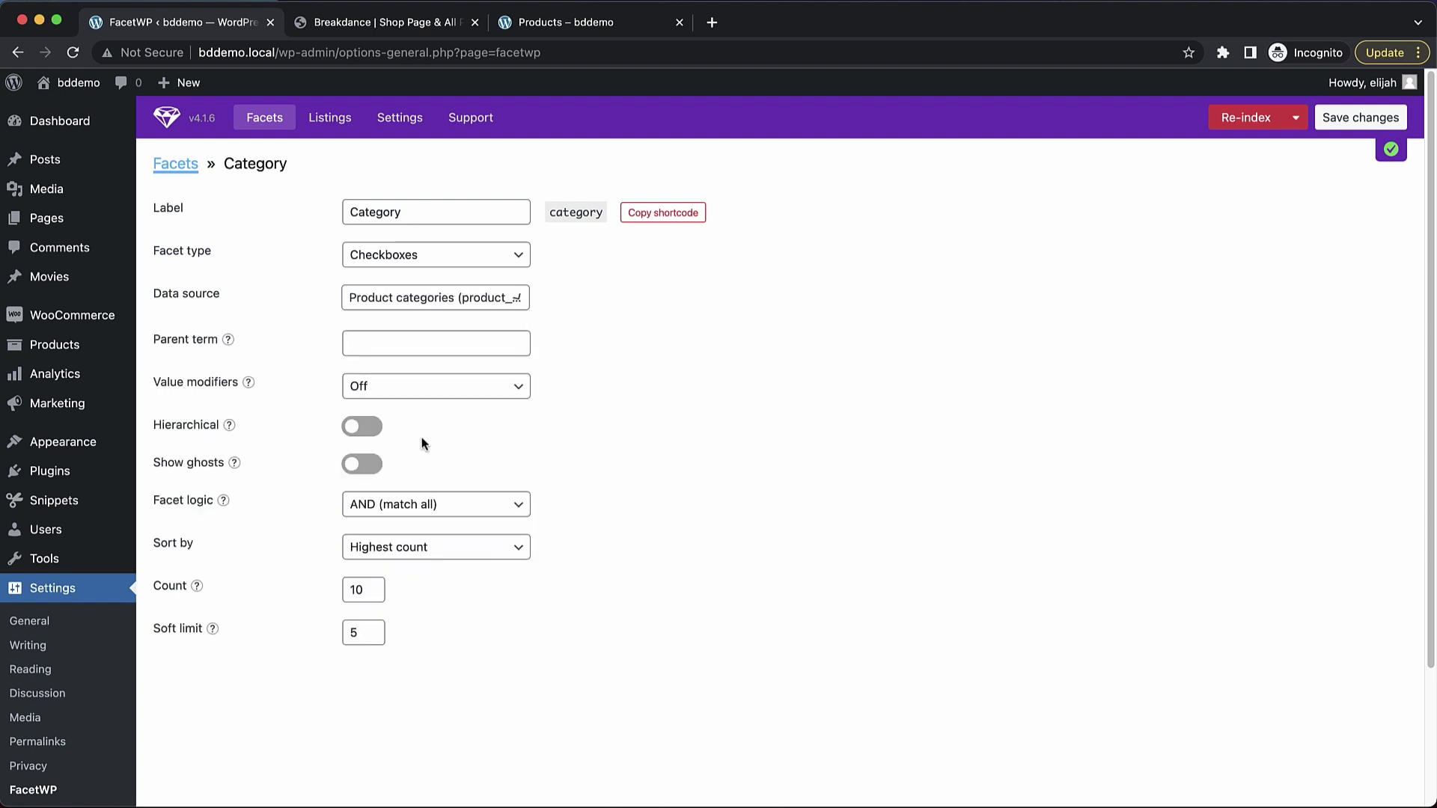
- Make the Category checkboxes hierarchical, then save and re-index
click(366, 434)
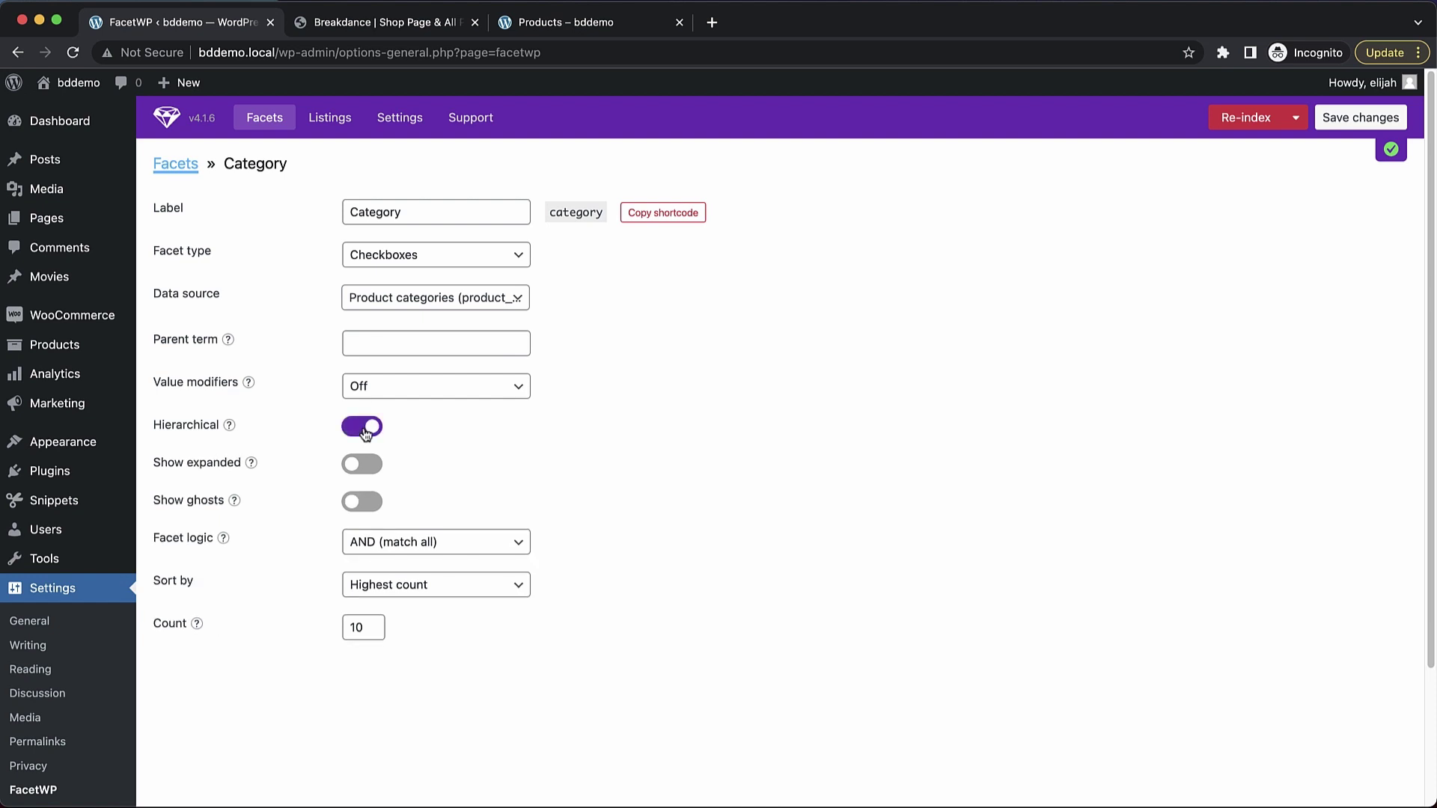
click(1367, 118)
click(1263, 126)
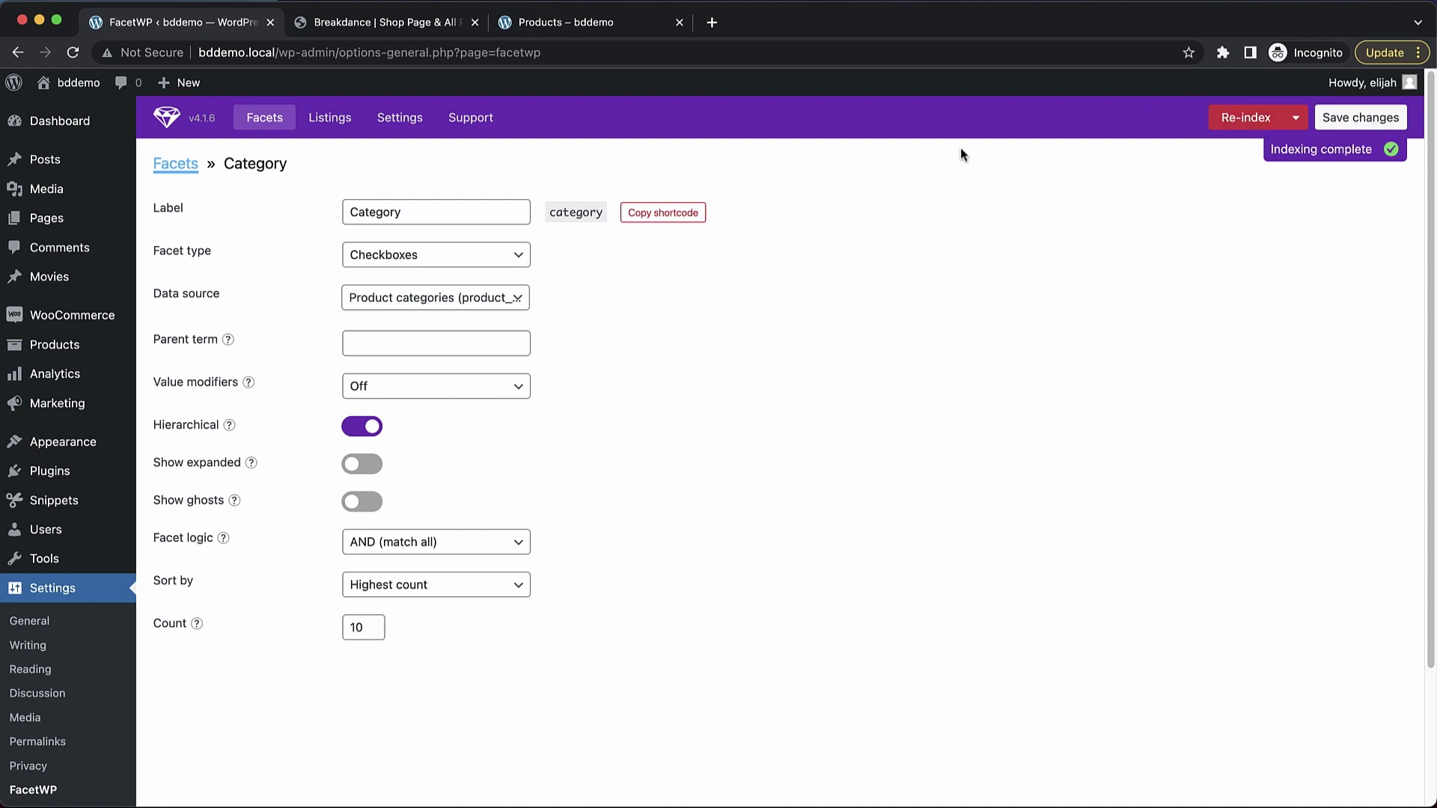
- Add FacetWP Facet elements showing Price and Category to the shop template's sidebar column
click(411, 23)
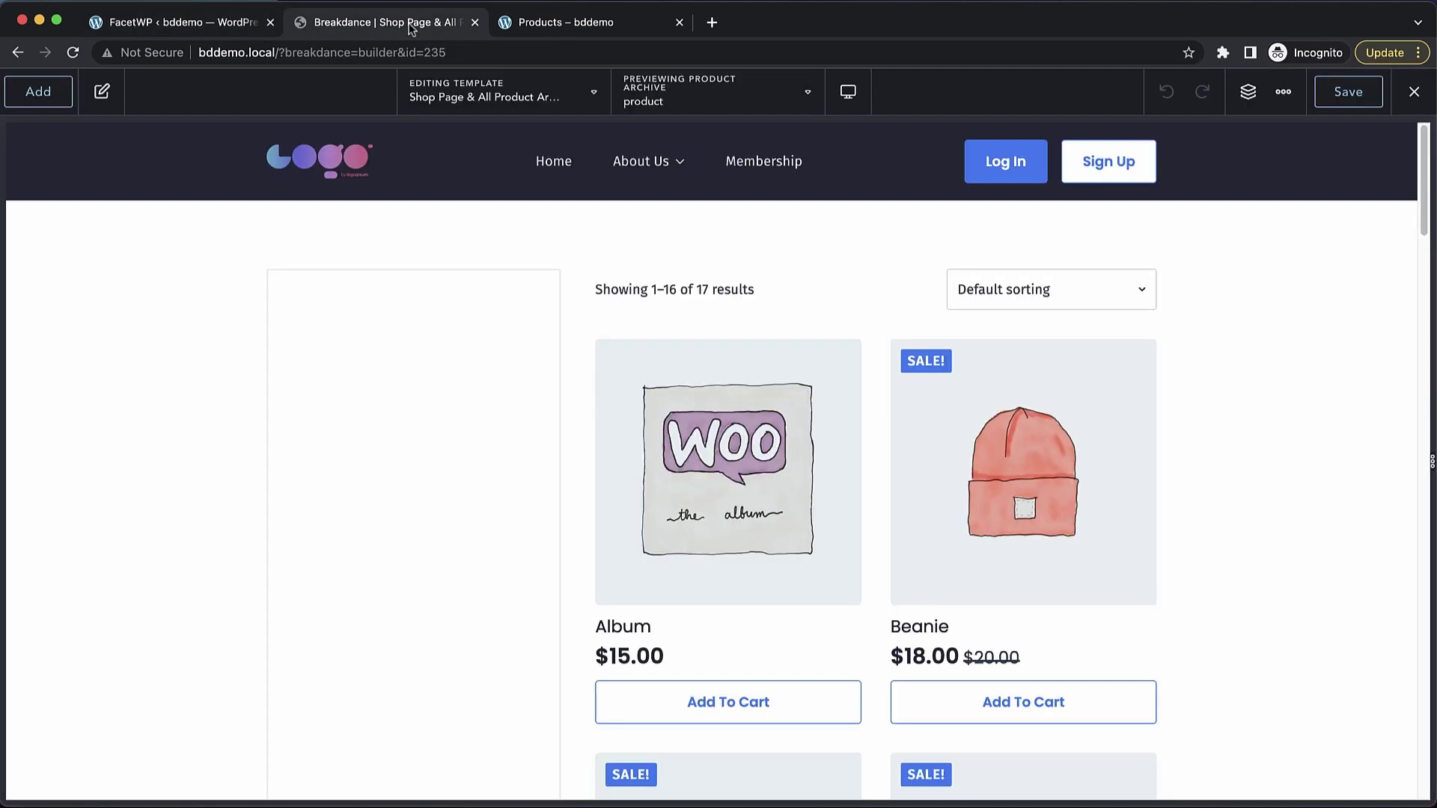
click(470, 359)
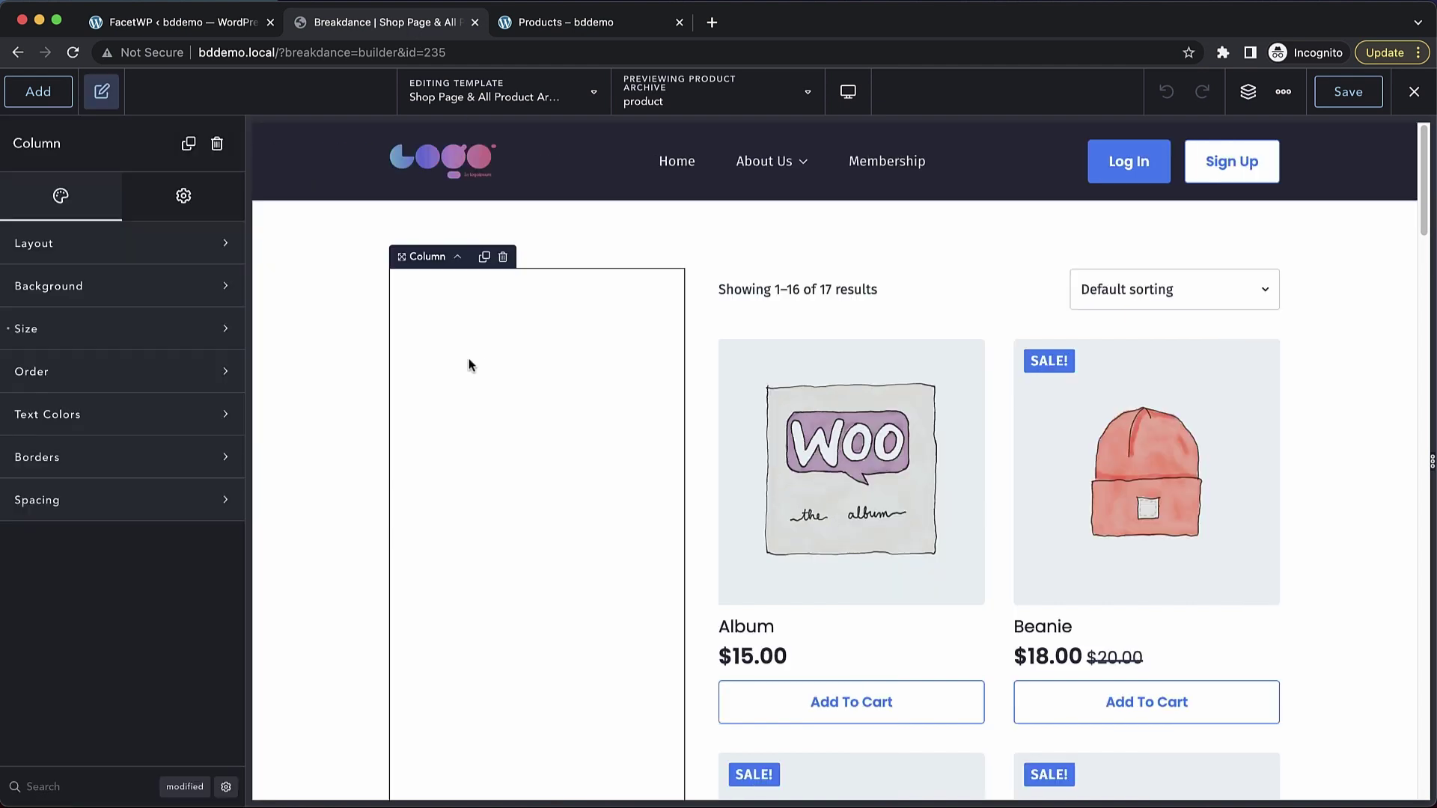
click(51, 99)
text(face)
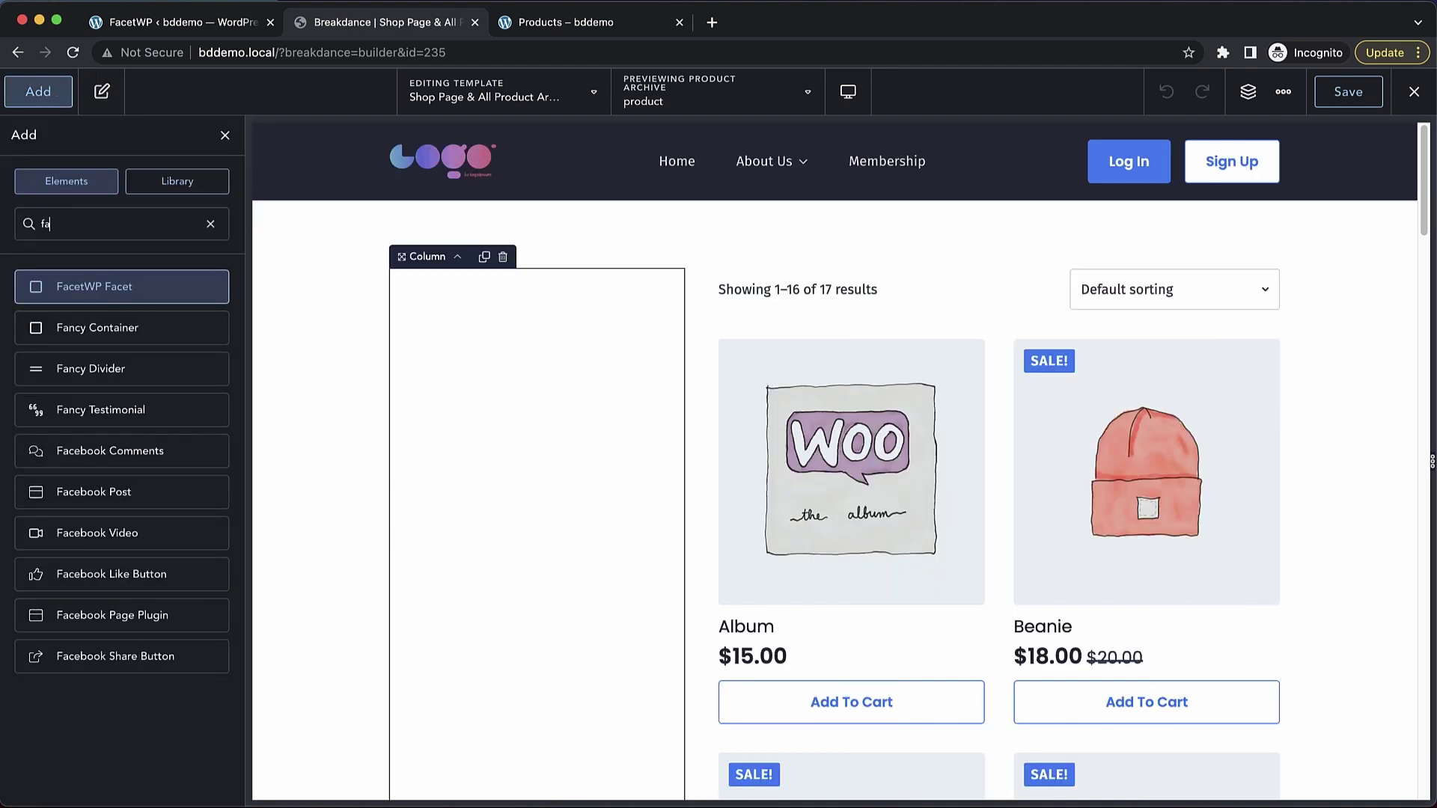
click(100, 288)
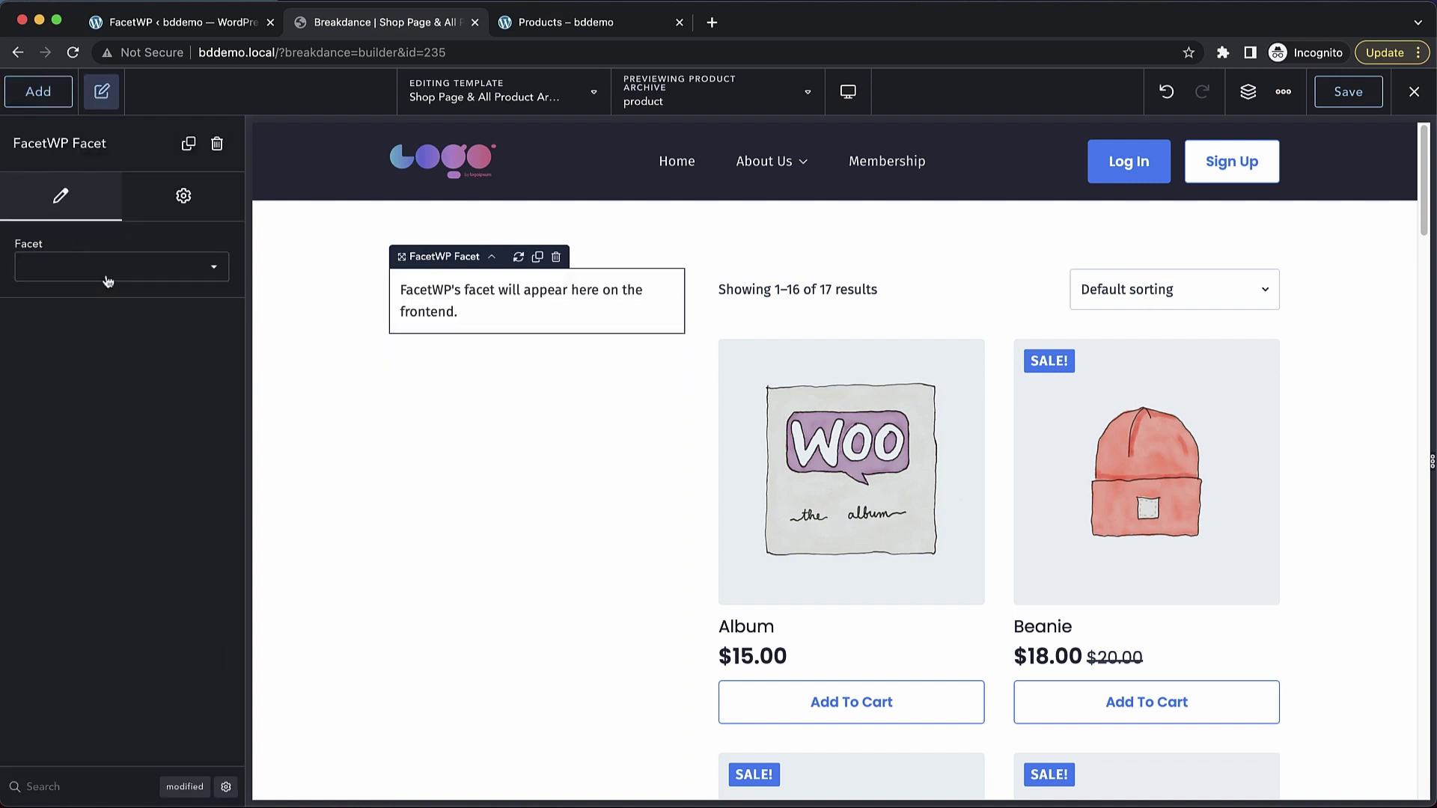
click(108, 274)
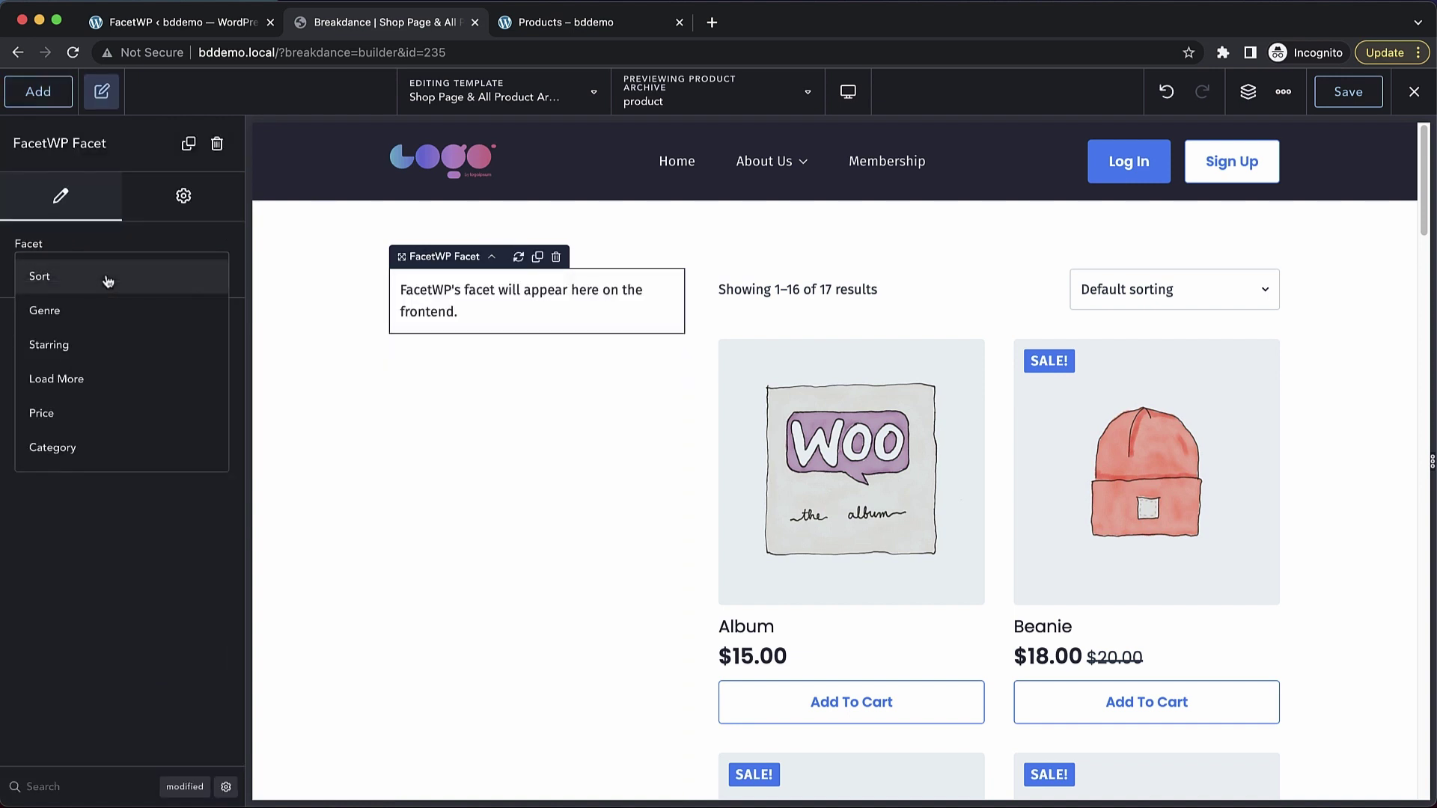
click(84, 412)
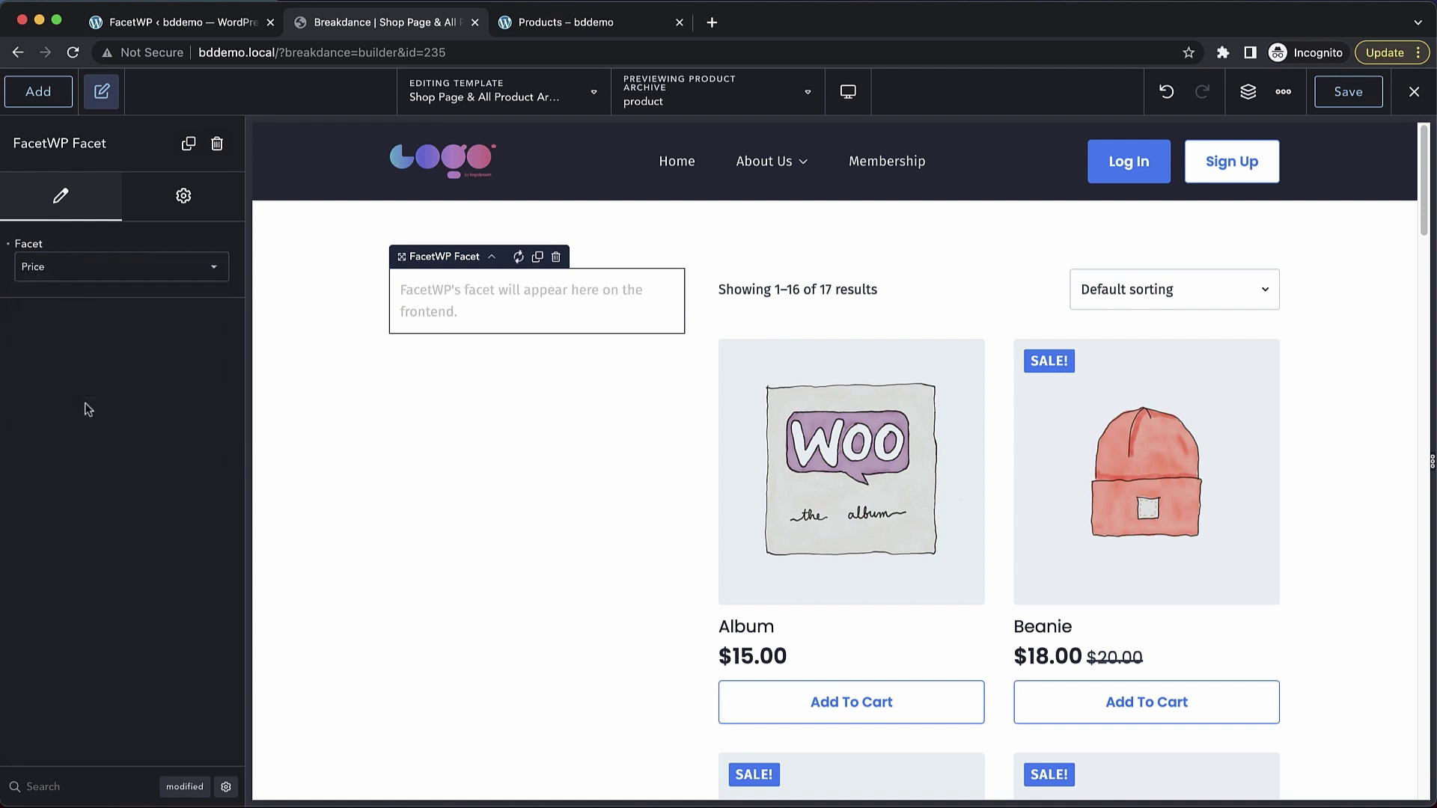
click(131, 283)
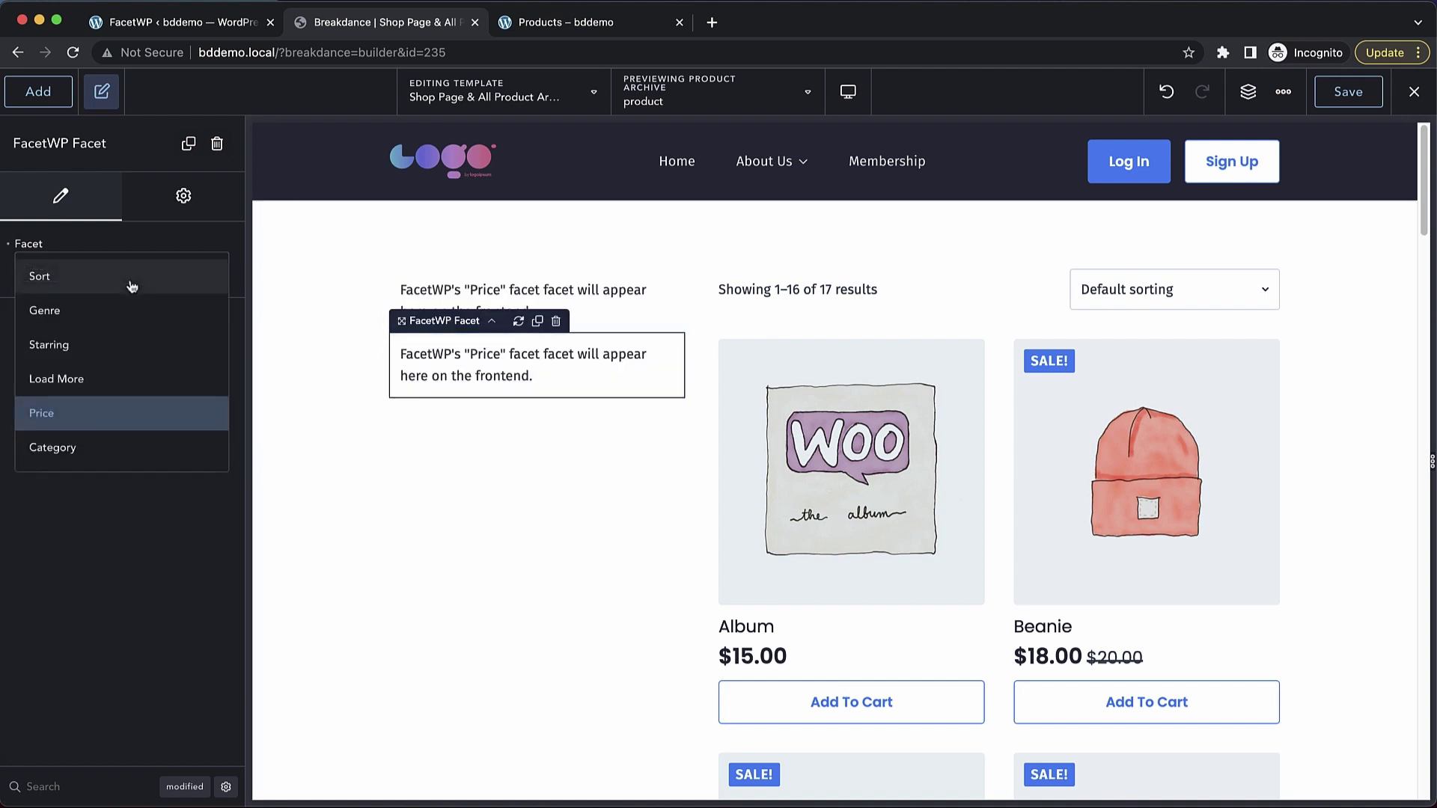
click(78, 449)
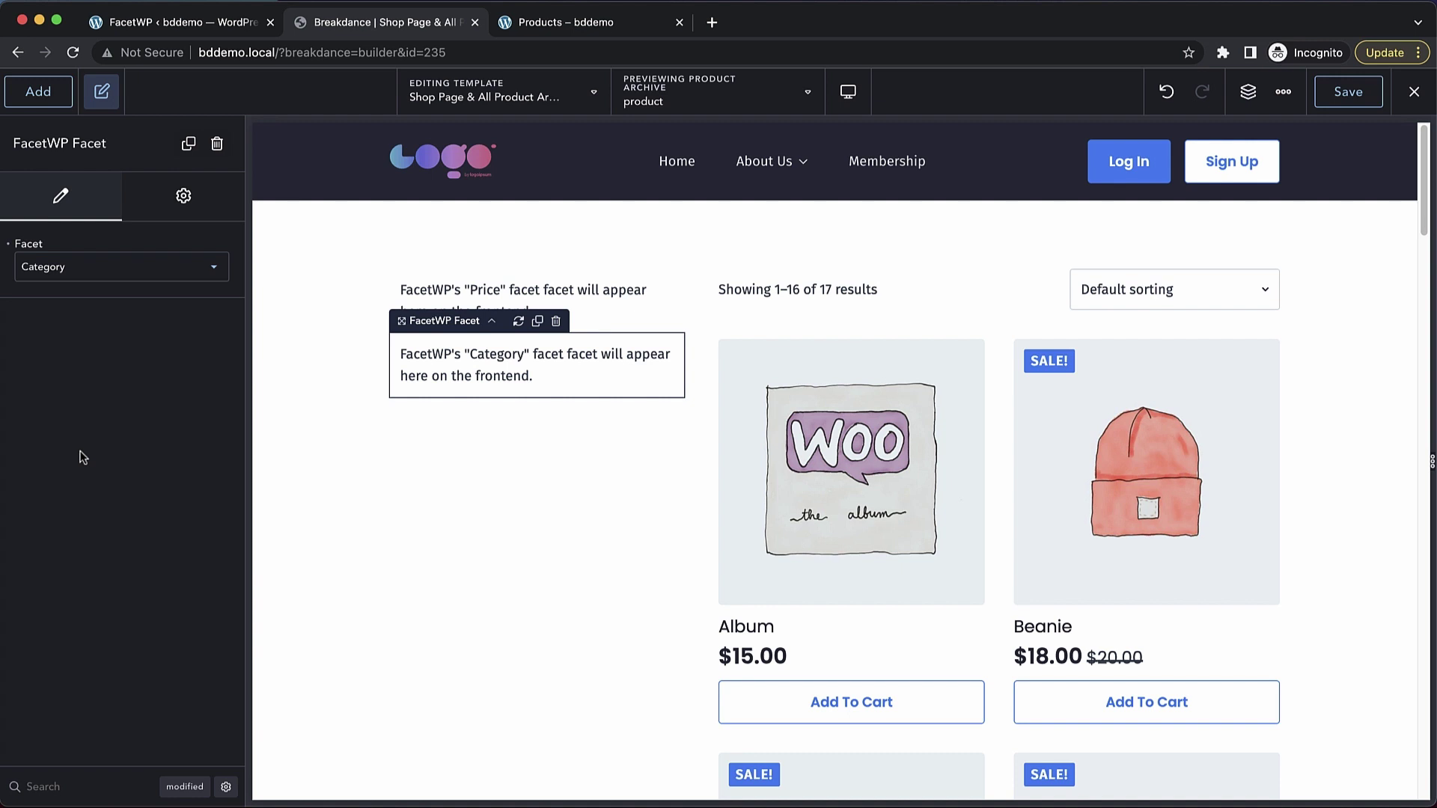
- Enable FacetWP on the shop product grid and save the template
click(967, 319)
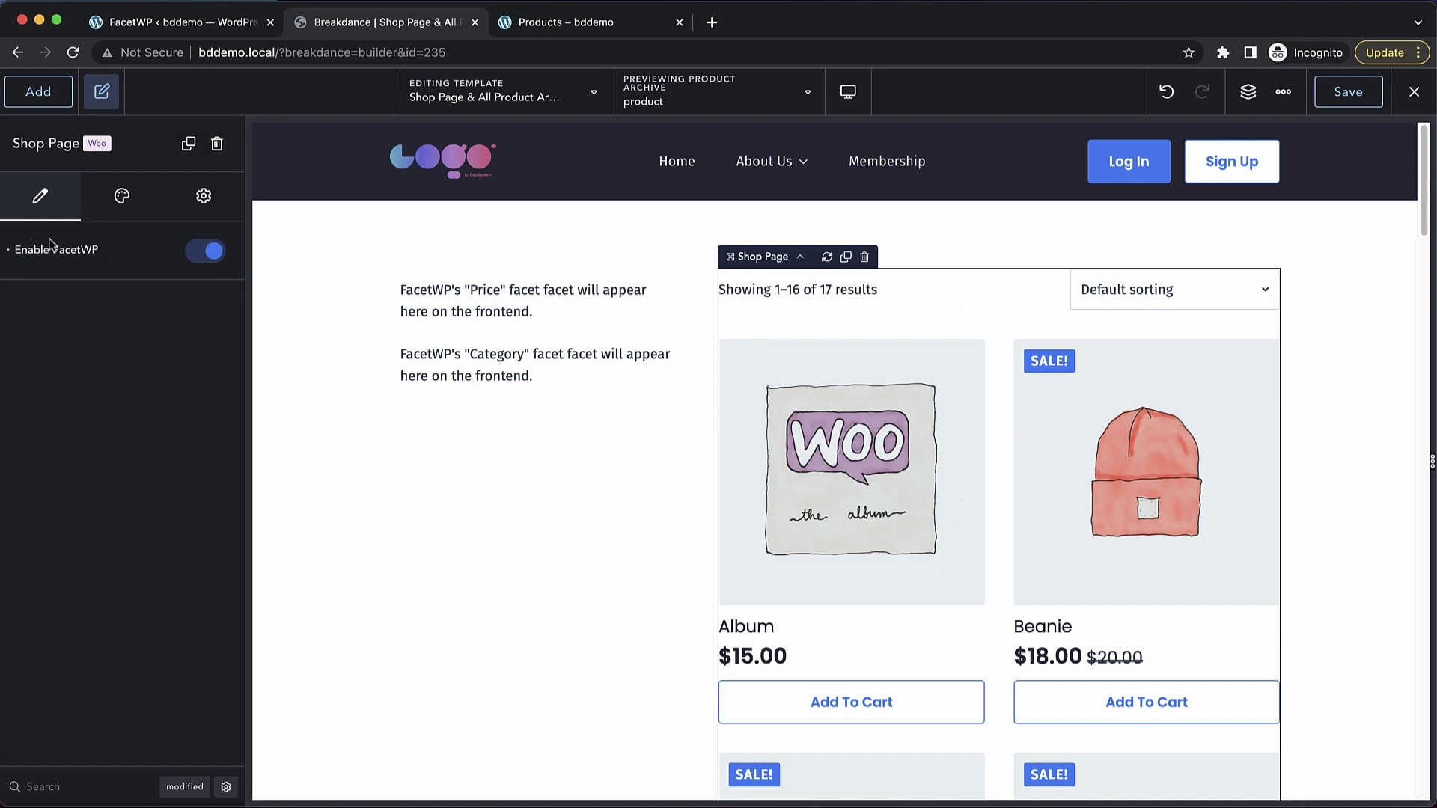
click(214, 251)
click(215, 254)
click(1351, 93)
- Reload the live shop, test the price slider at $54.00 and $12.00 limits, then reset it
key(ctrl+Tab)
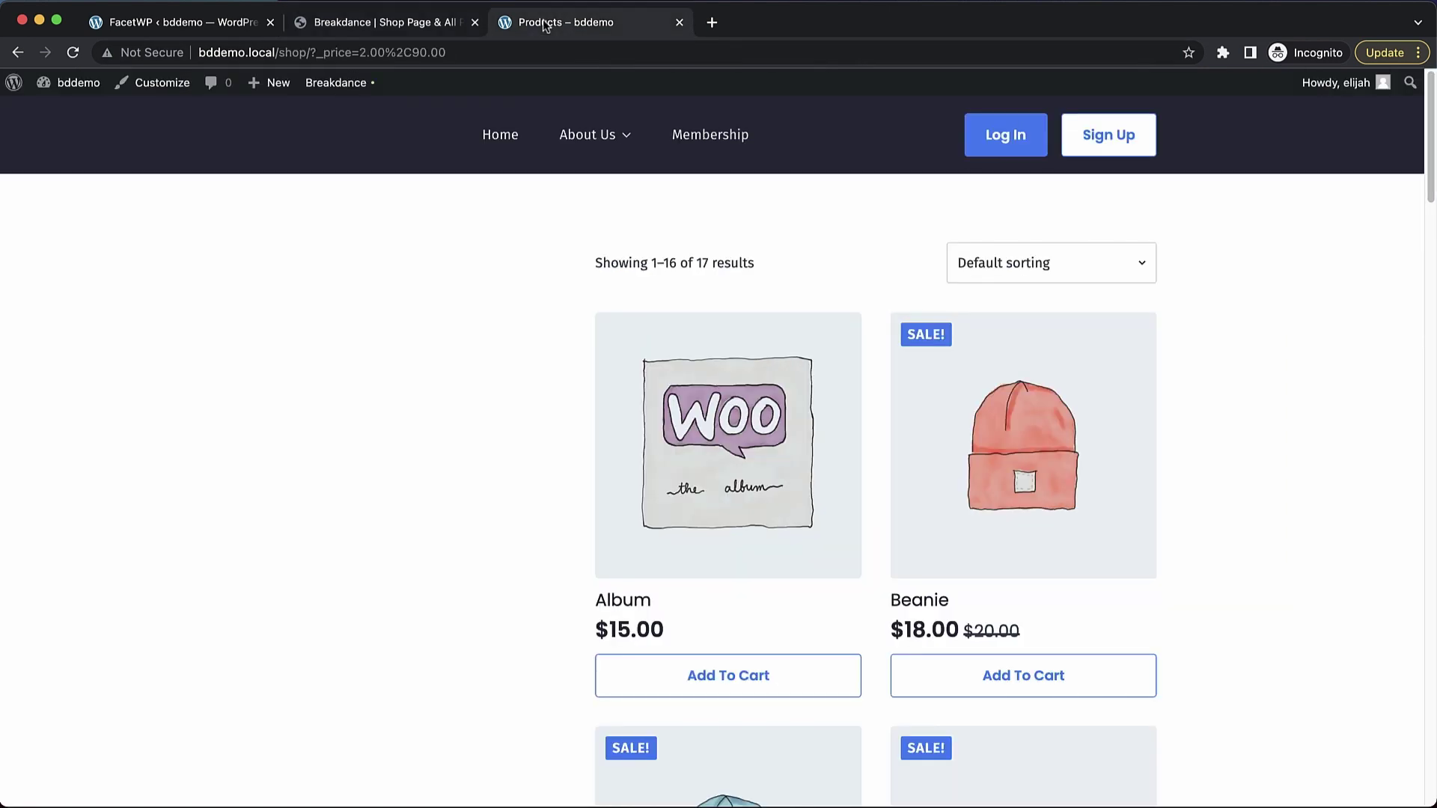
key(super+r)
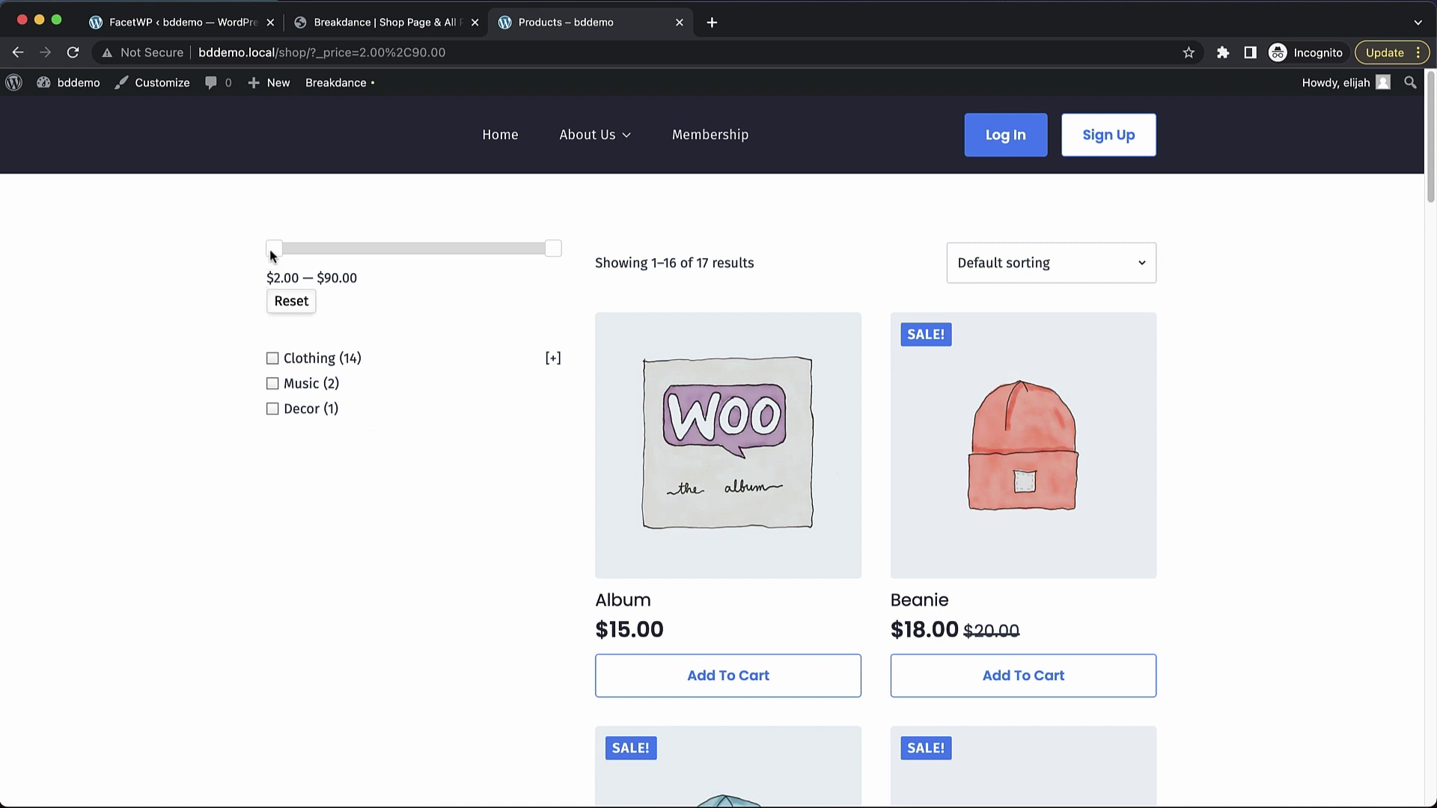
drag(272, 255, 454, 245)
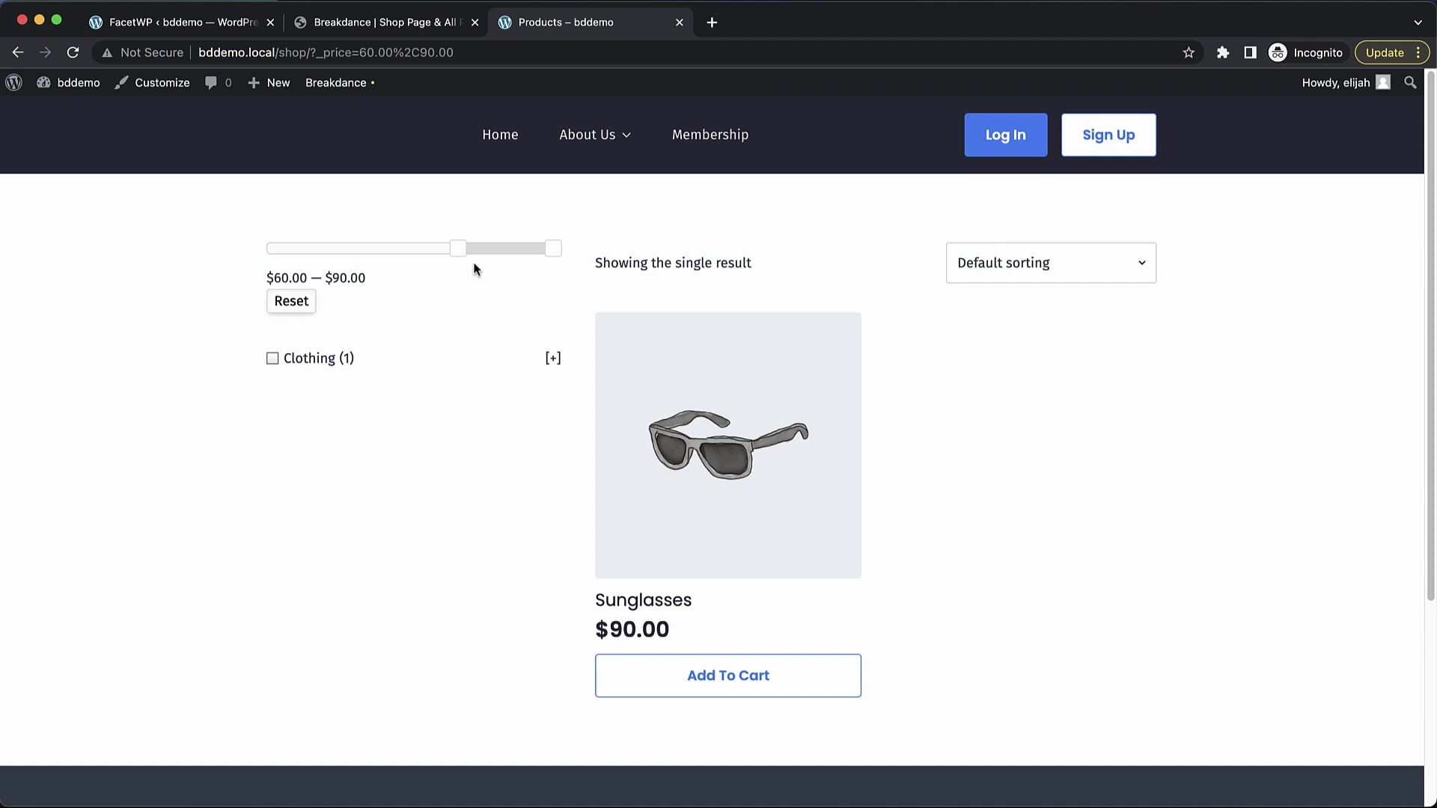
drag(459, 248, 269, 249)
drag(555, 251, 306, 254)
click(296, 304)
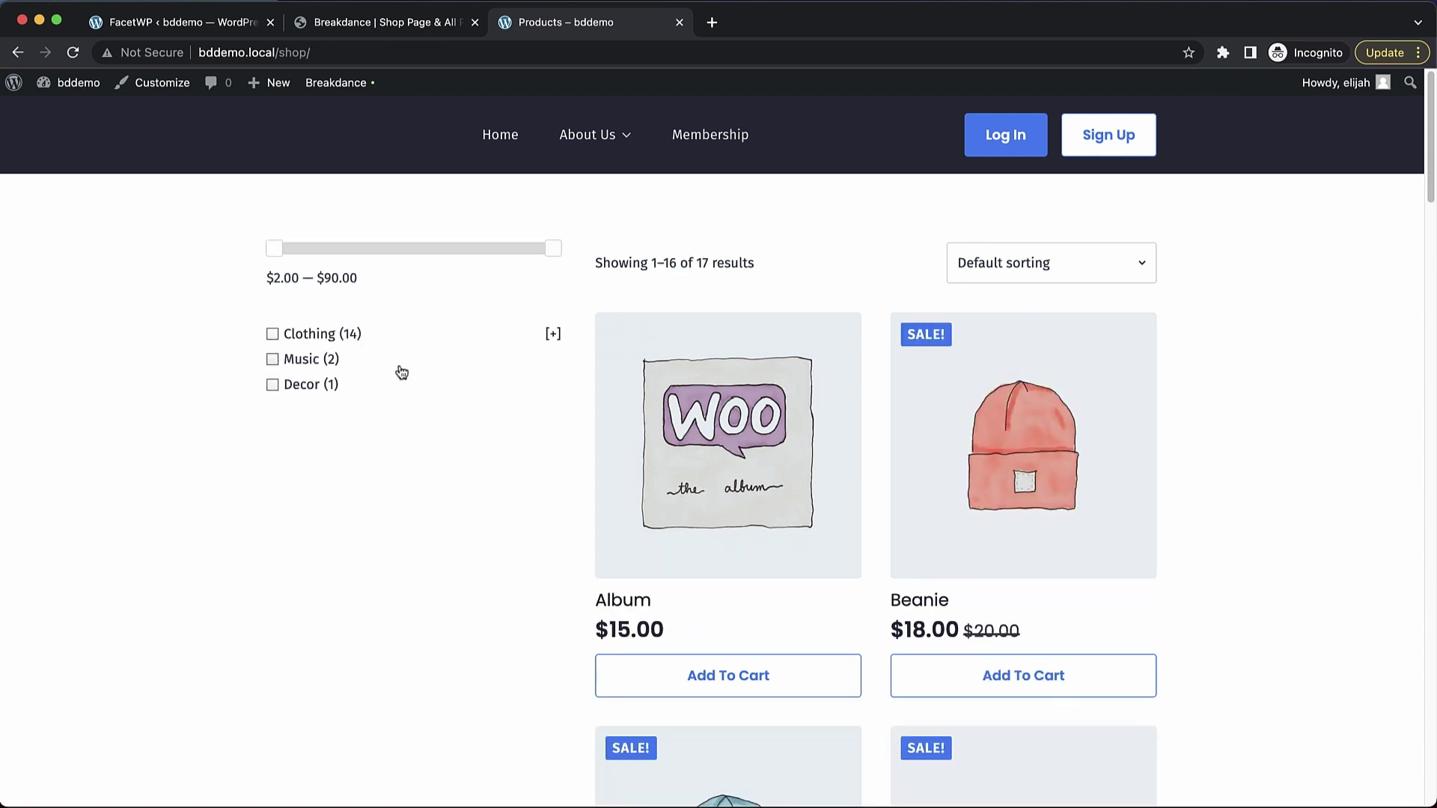
- Try the Tshirts and Decor filters, then filter to Clothing with a $54.00 minimum price
click(552, 334)
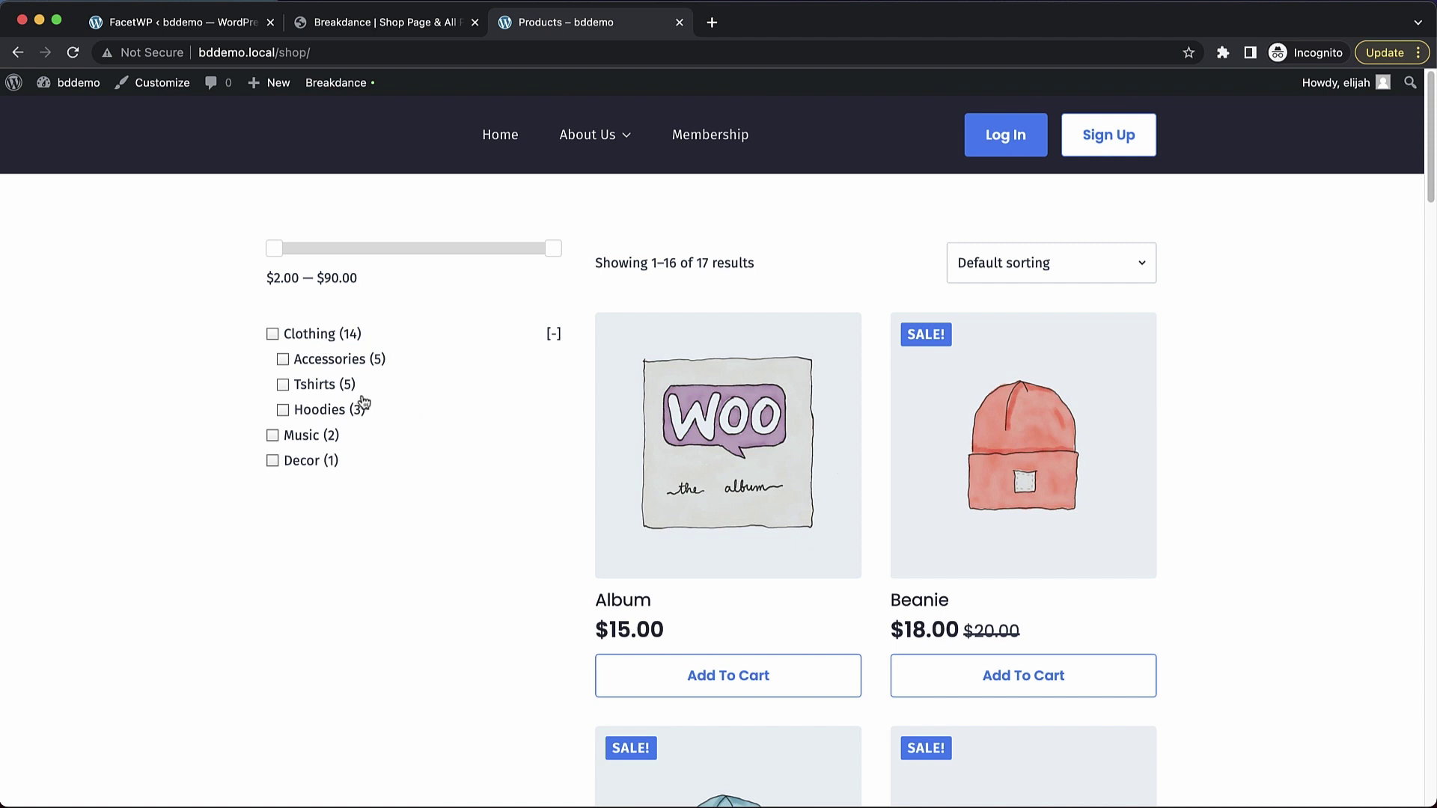
click(282, 385)
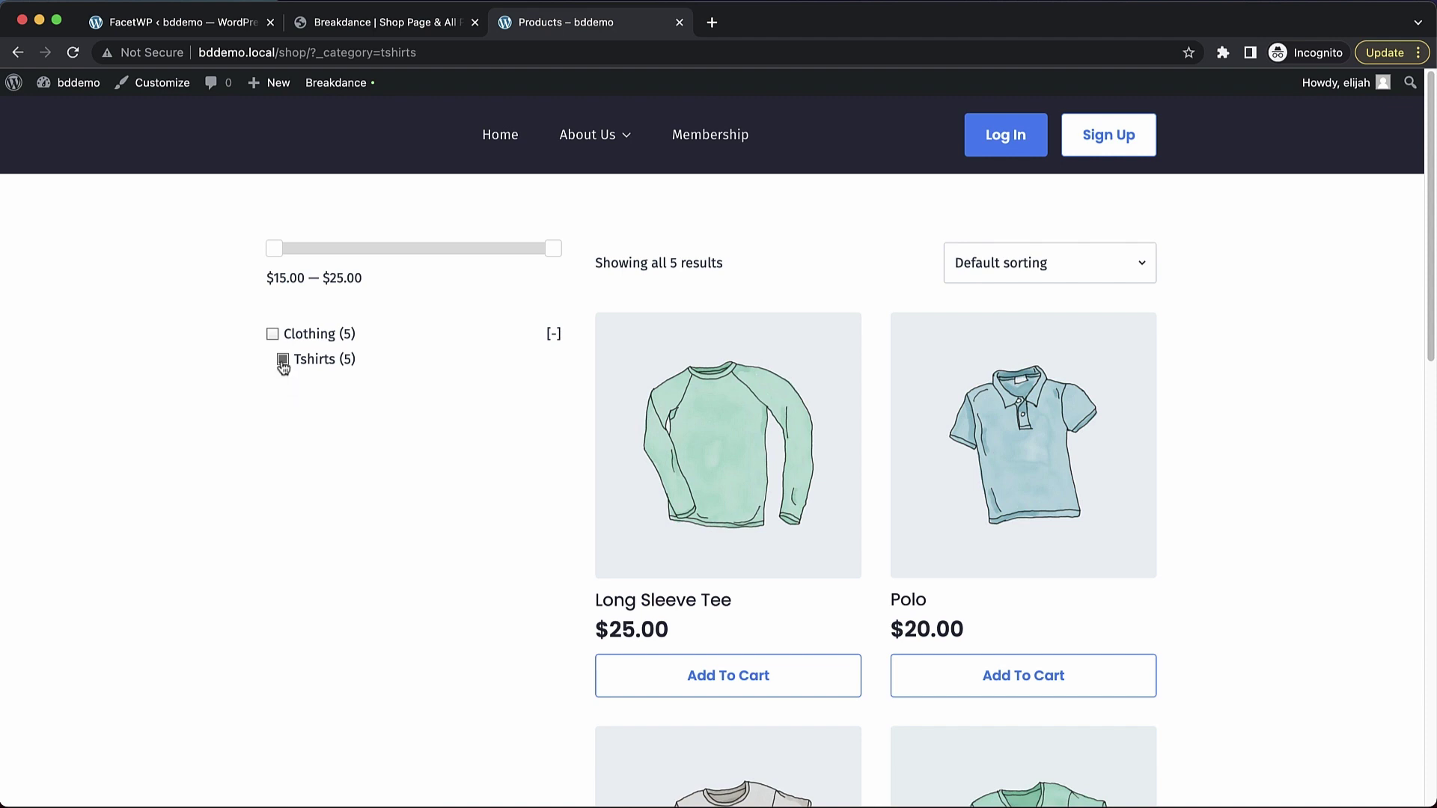
click(283, 361)
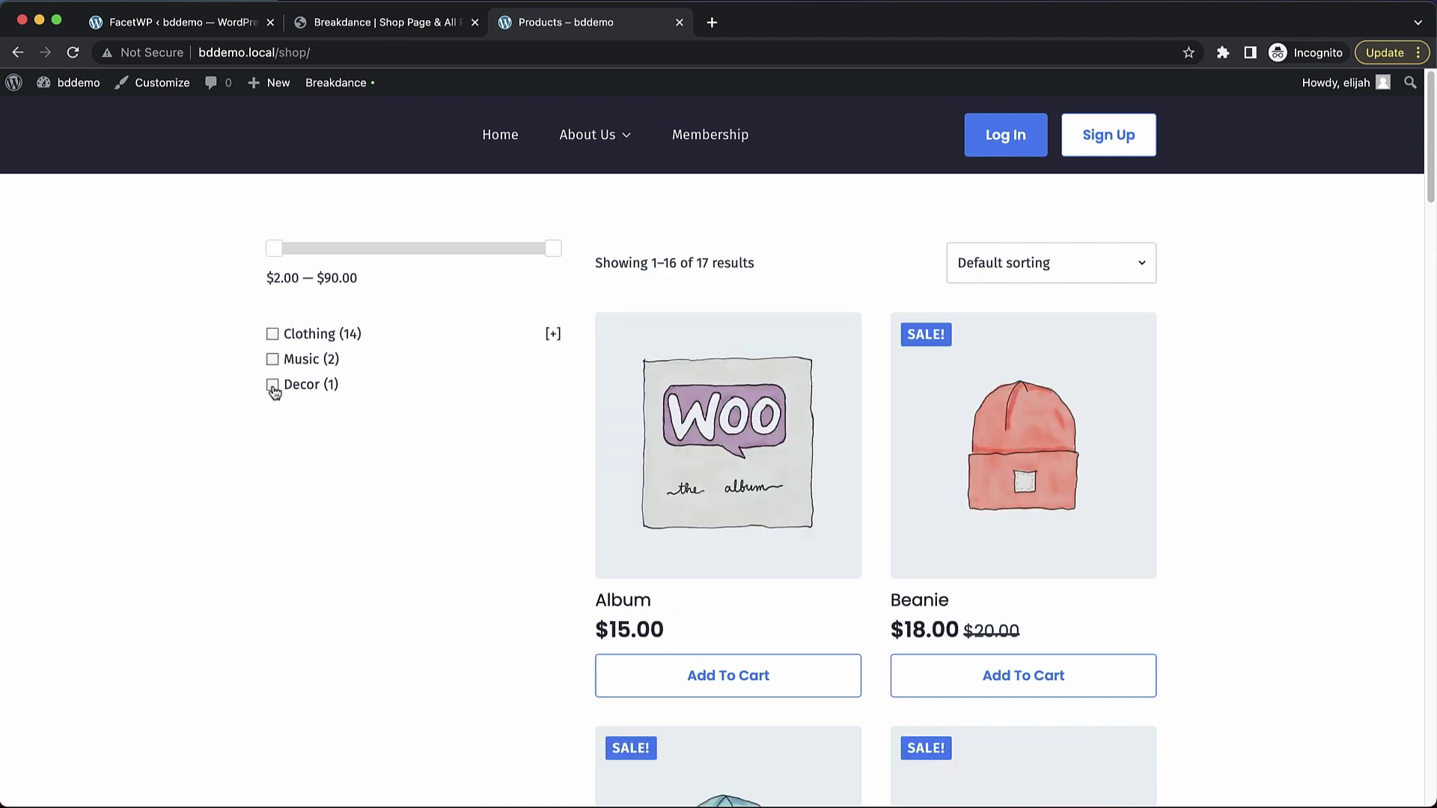
click(273, 385)
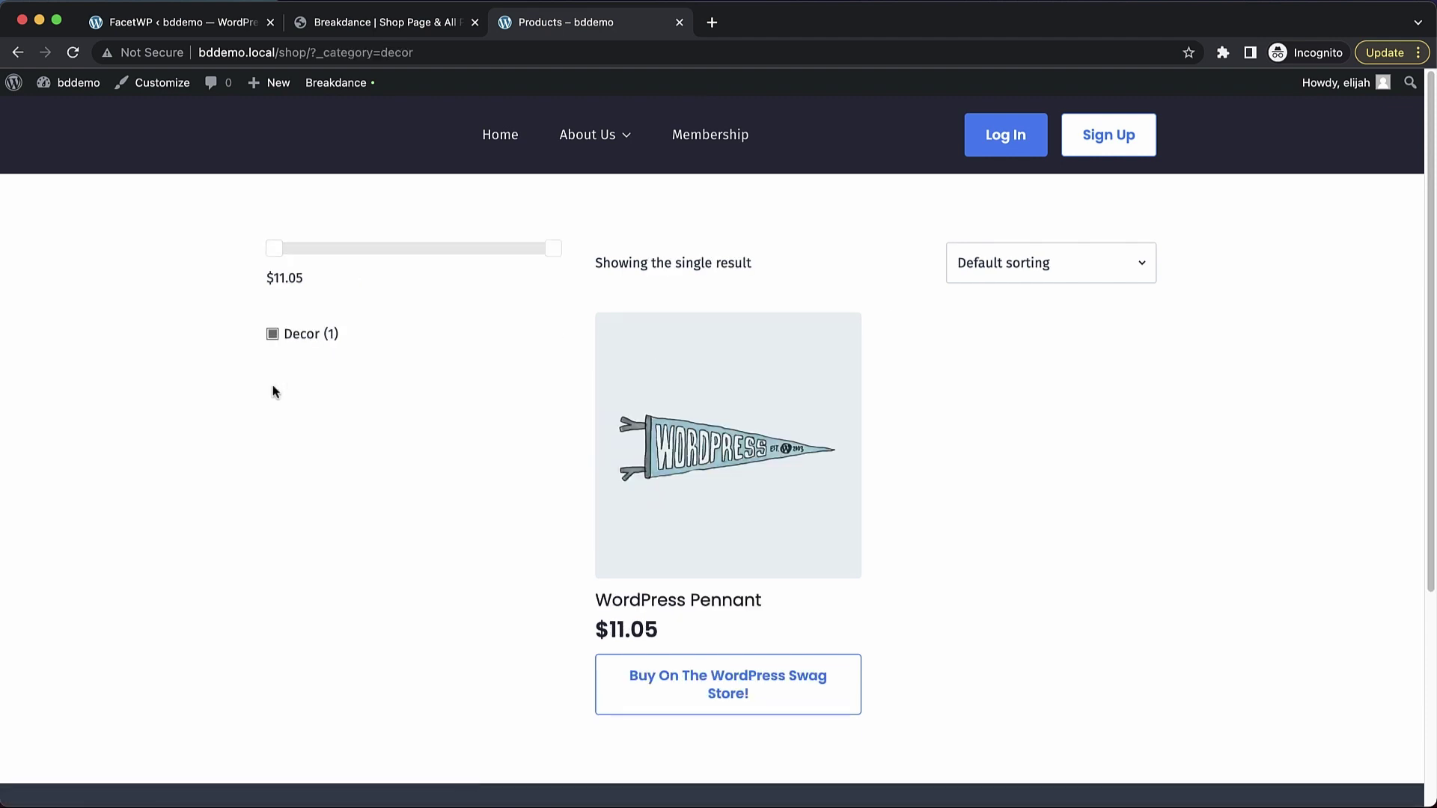
click(272, 335)
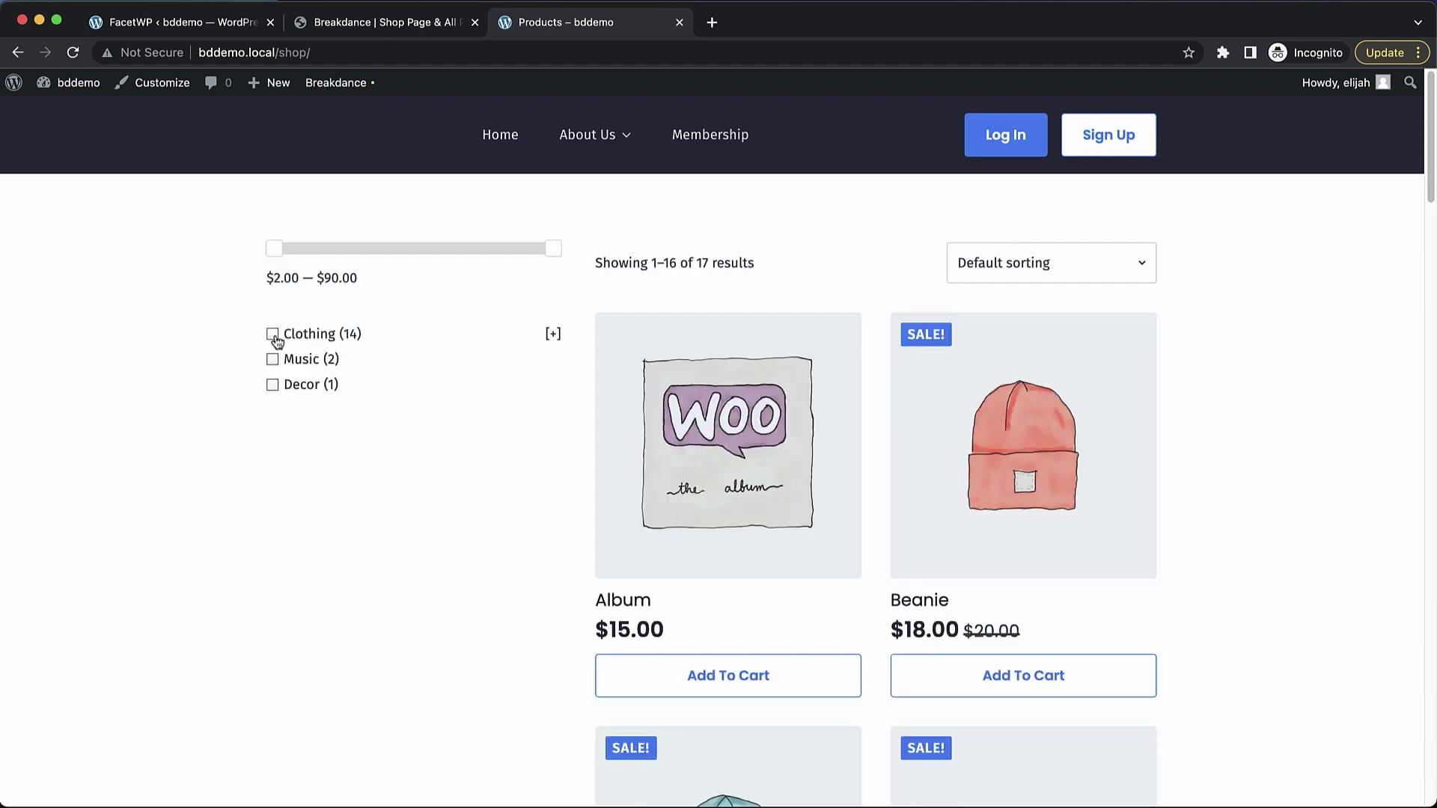
click(274, 337)
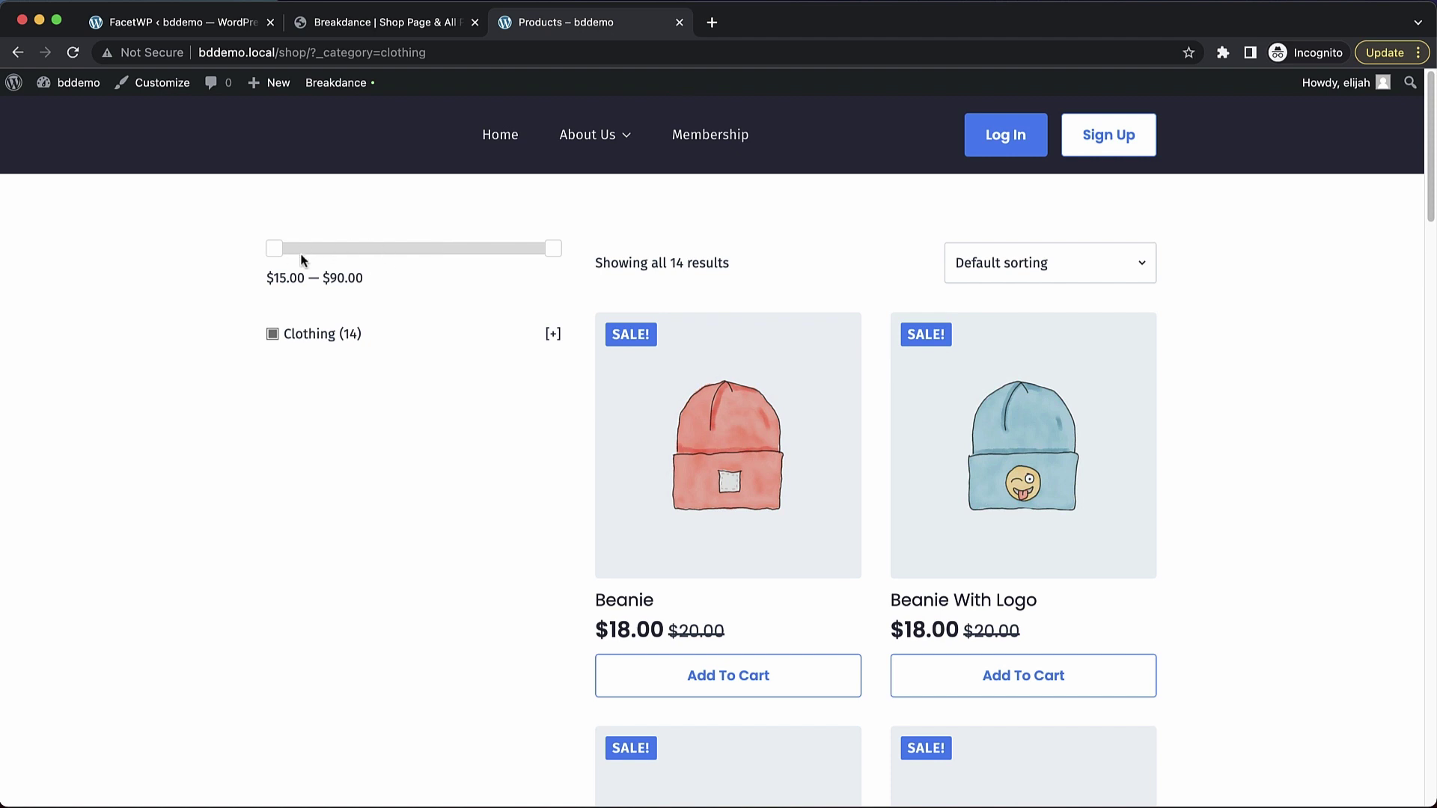
drag(275, 248, 418, 247)
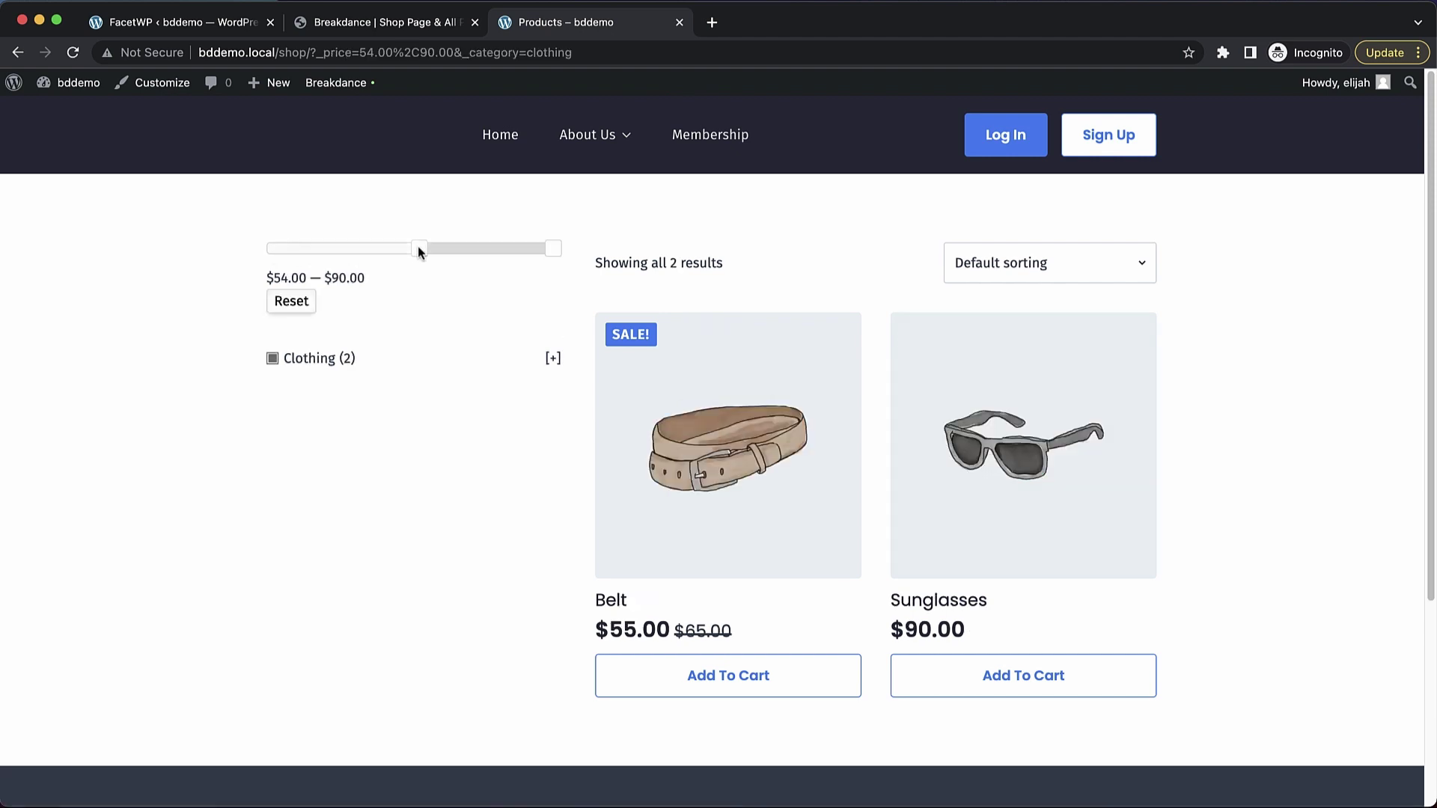